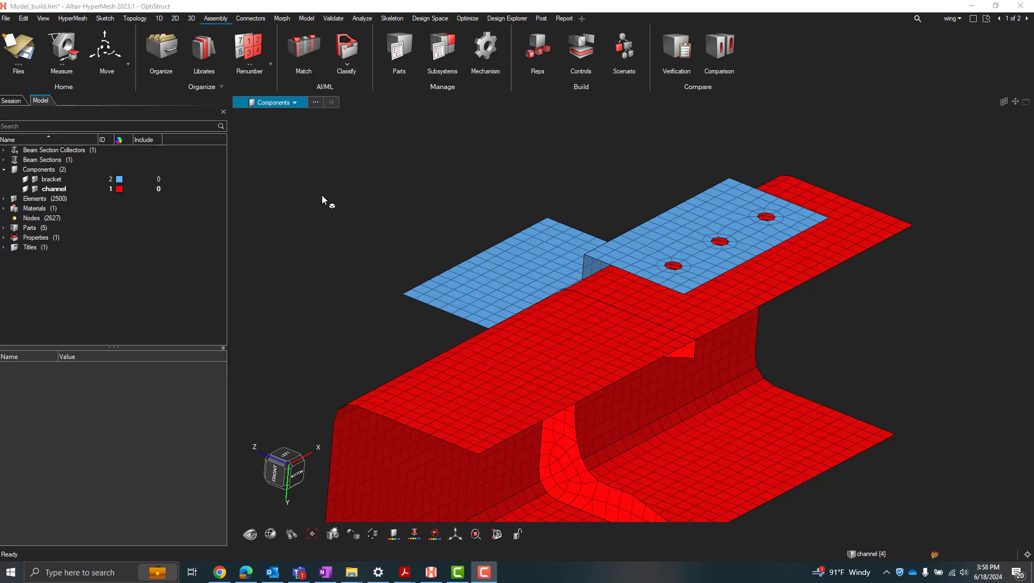
- Show the Connectors ribbon with the Point, Fastener, Line and Area tools
{"action": "left_click", "coordinate": [255, 19]}
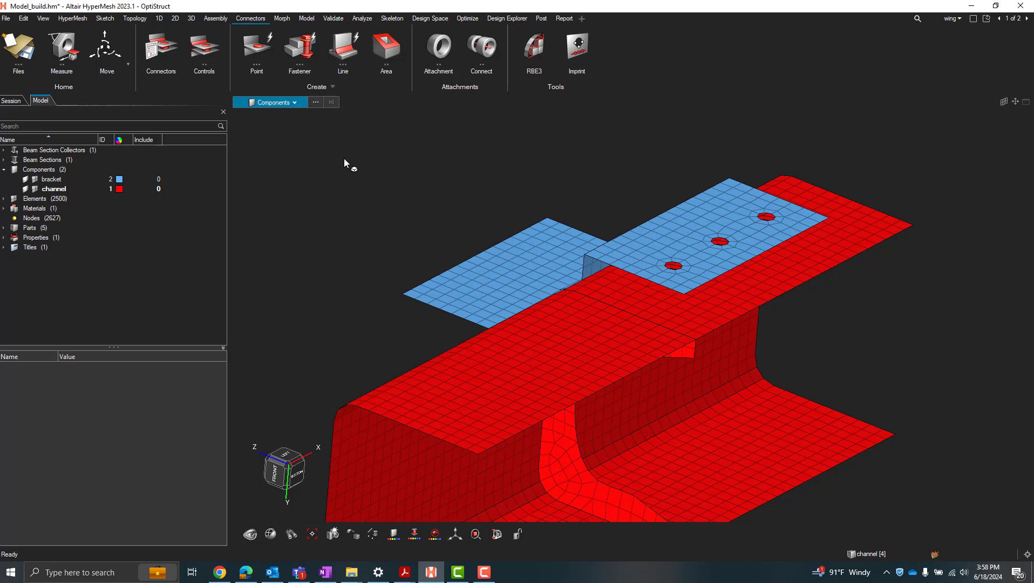
- Start Point connector creation with Create in middle checked, pick a component and view the bracket from the side
{"action": "left_click", "coordinate": [270, 39]}
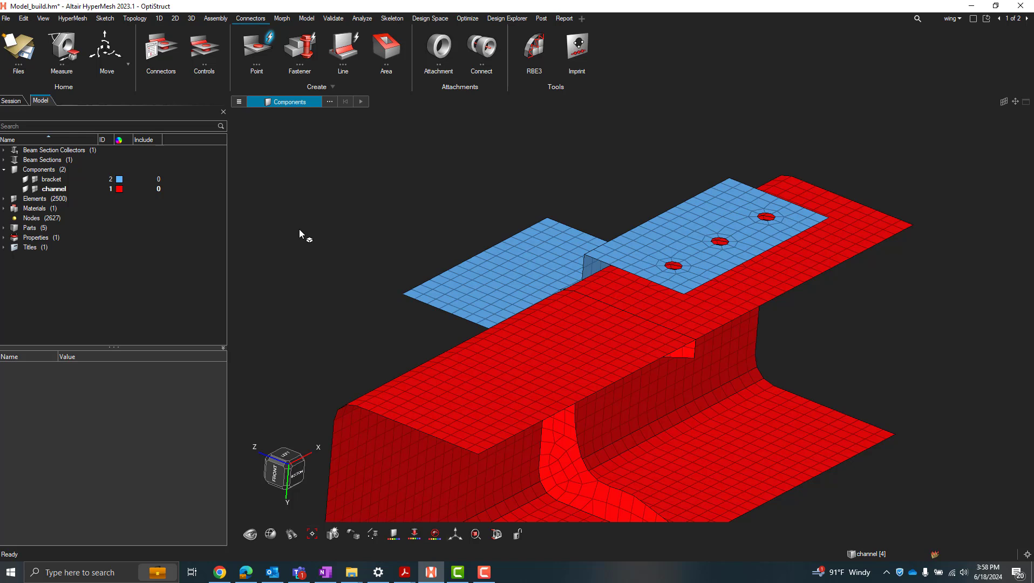
{"action": "left_click", "coordinate": [239, 103]}
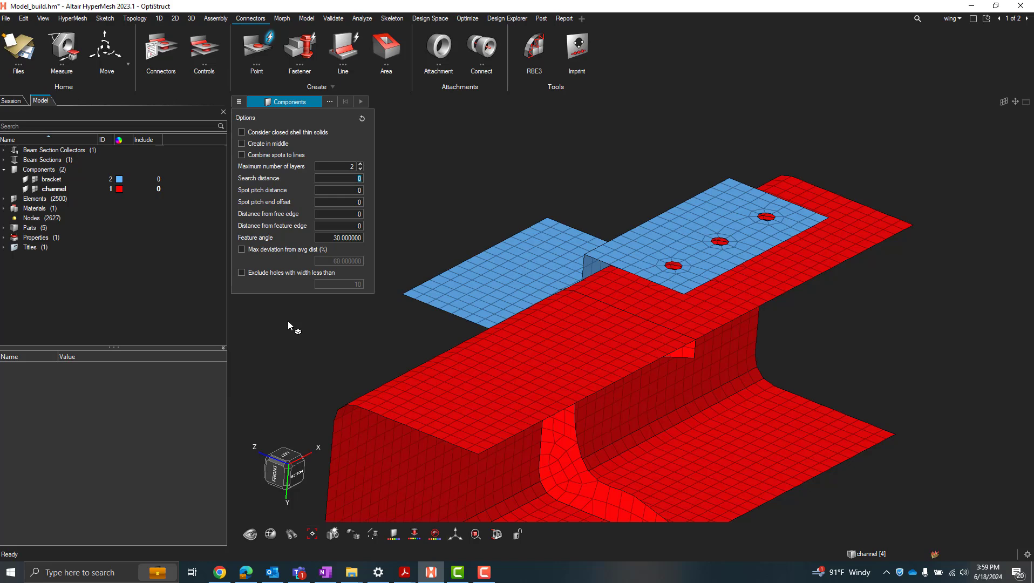
{"action": "left_click", "coordinate": [267, 145]}
{"action": "left_click", "coordinate": [543, 242]}
{"action": "double_click", "coordinate": [325, 179]}
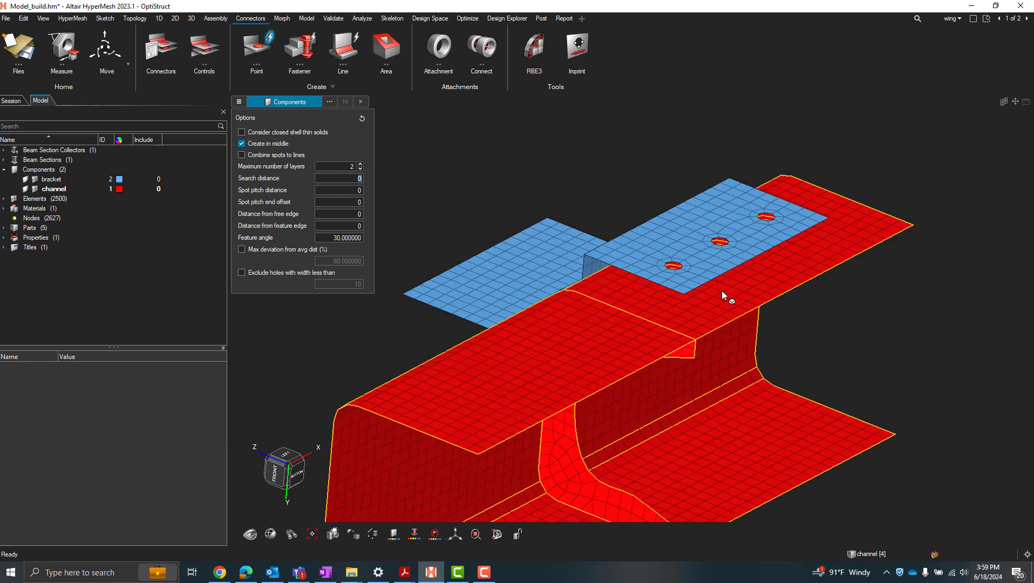
{"action": "middle_click_drag", "start_coordinate": [722, 289], "coordinate": [699, 291]}
{"action": "scroll", "coordinate": [699, 291], "scroll_direction": "up", "scroll_amount": 4}
{"action": "scroll", "coordinate": [699, 291], "scroll_direction": "up", "scroll_amount": 1}
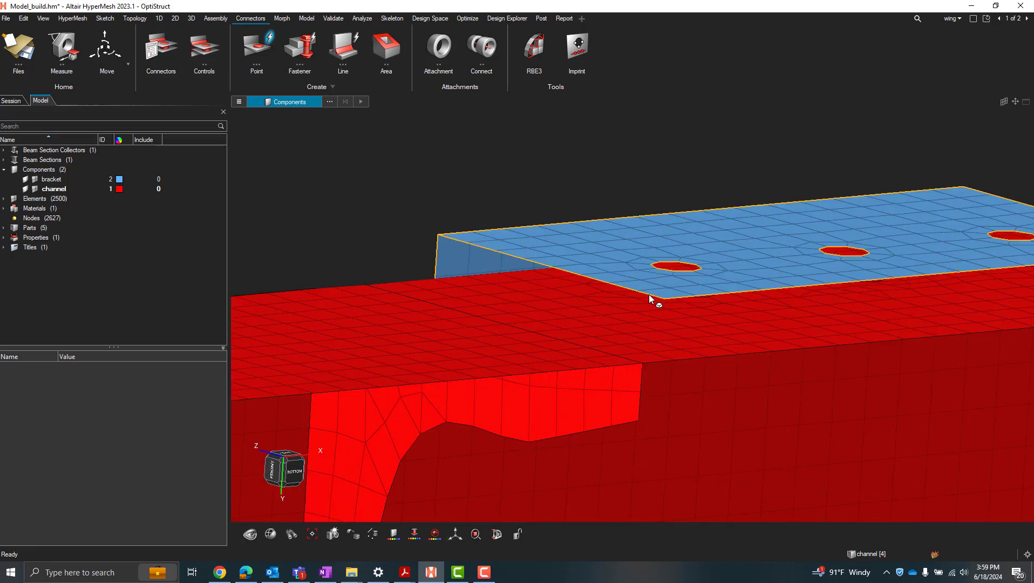
- Measure lengths along the bracket edge over the channel, such as 2.50 and 8.73
{"action": "left_click", "coordinate": [63, 44]}
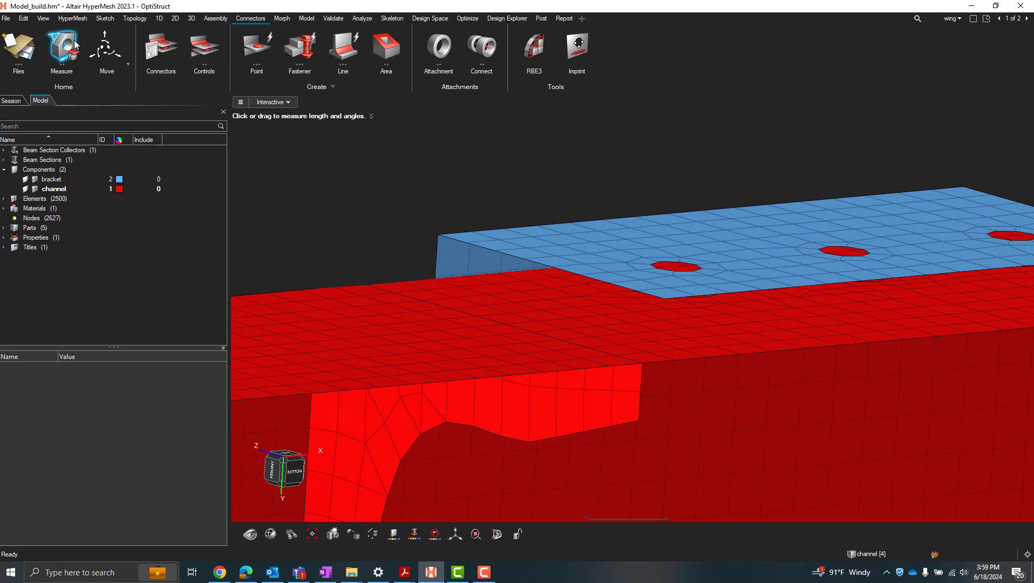
{"action": "scroll", "coordinate": [639, 279], "scroll_direction": "up", "scroll_amount": 3}
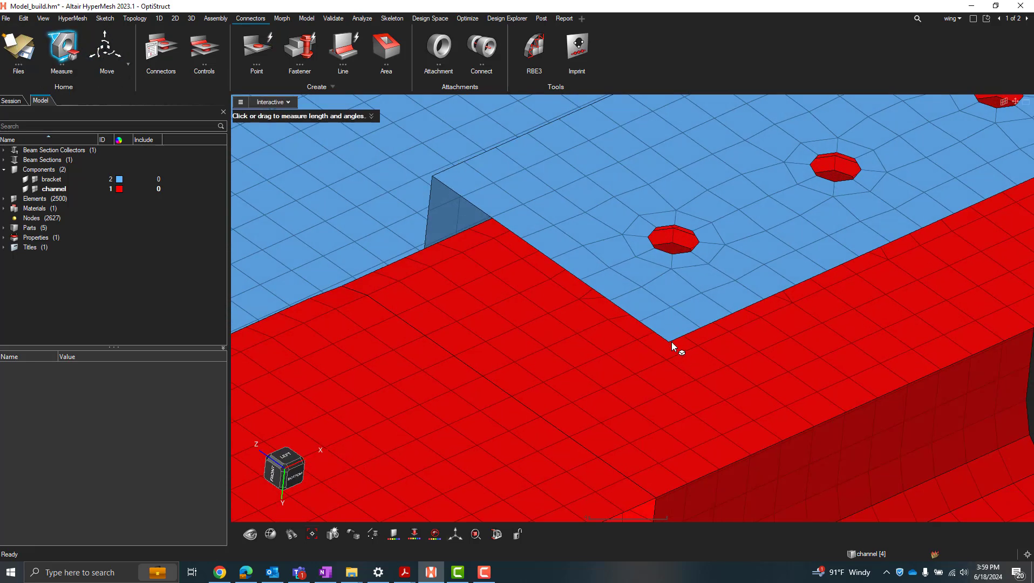
{"action": "scroll", "coordinate": [668, 361], "scroll_direction": "down", "scroll_amount": 2}
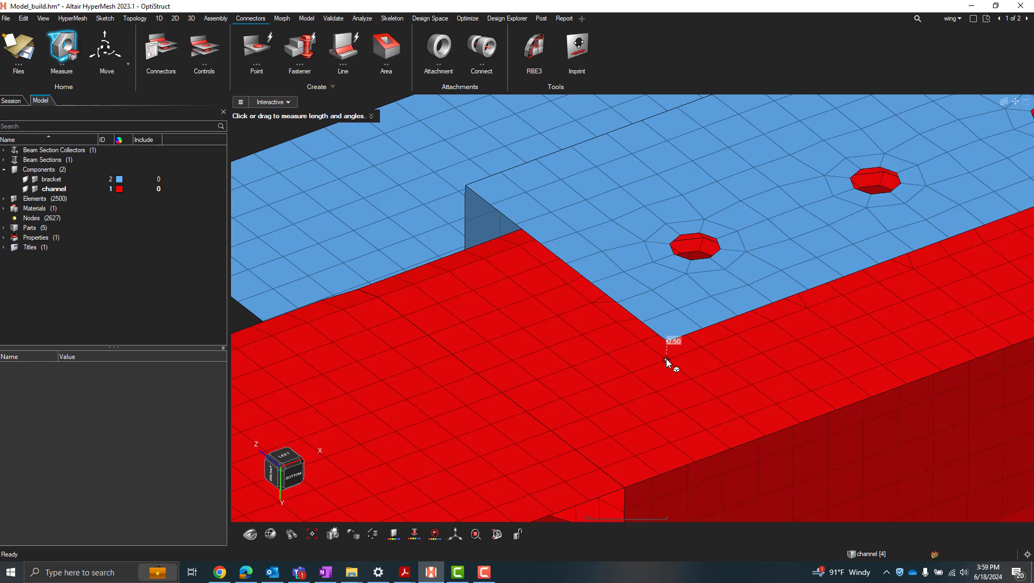
{"action": "scroll", "coordinate": [665, 358], "scroll_direction": "down", "scroll_amount": 5}
{"action": "scroll", "coordinate": [668, 353], "scroll_direction": "up", "scroll_amount": 5}
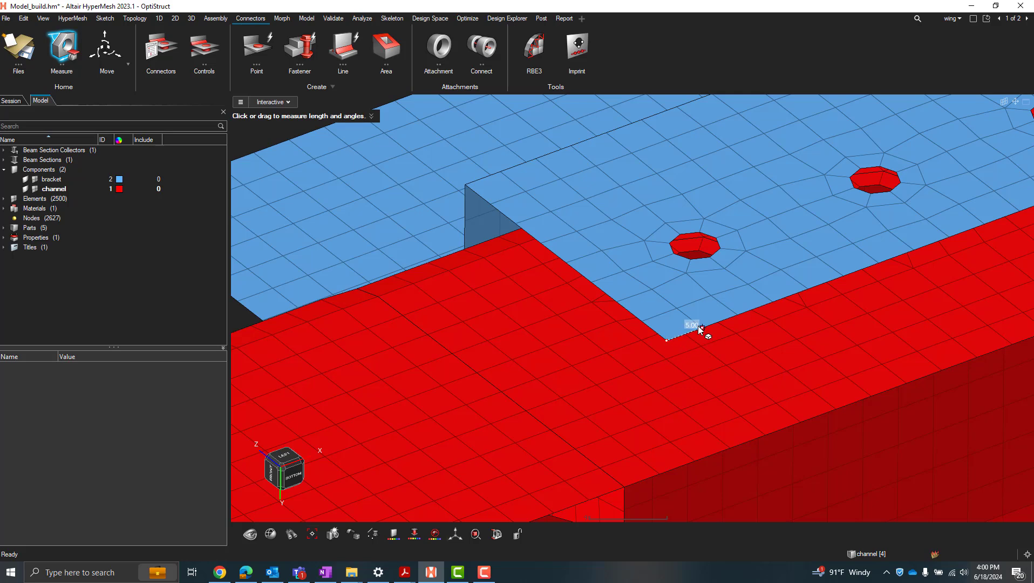
{"action": "scroll", "coordinate": [698, 329], "scroll_direction": "down", "scroll_amount": 4}
{"action": "scroll", "coordinate": [631, 403], "scroll_direction": "up", "scroll_amount": 2}
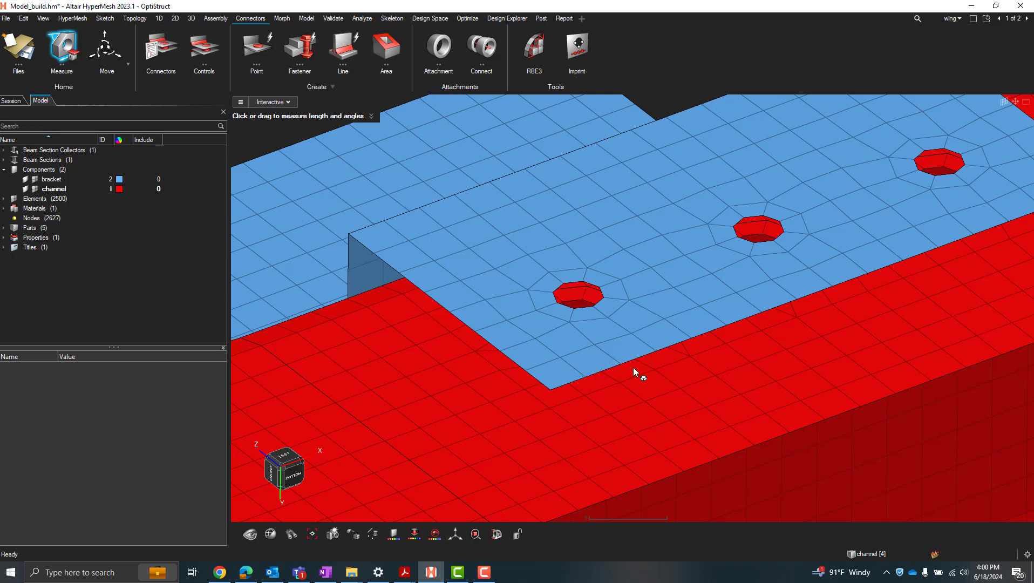
- Set point connector search distance 10, spot pitch distance 5 and end offset 10
{"action": "left_click", "coordinate": [269, 38]}
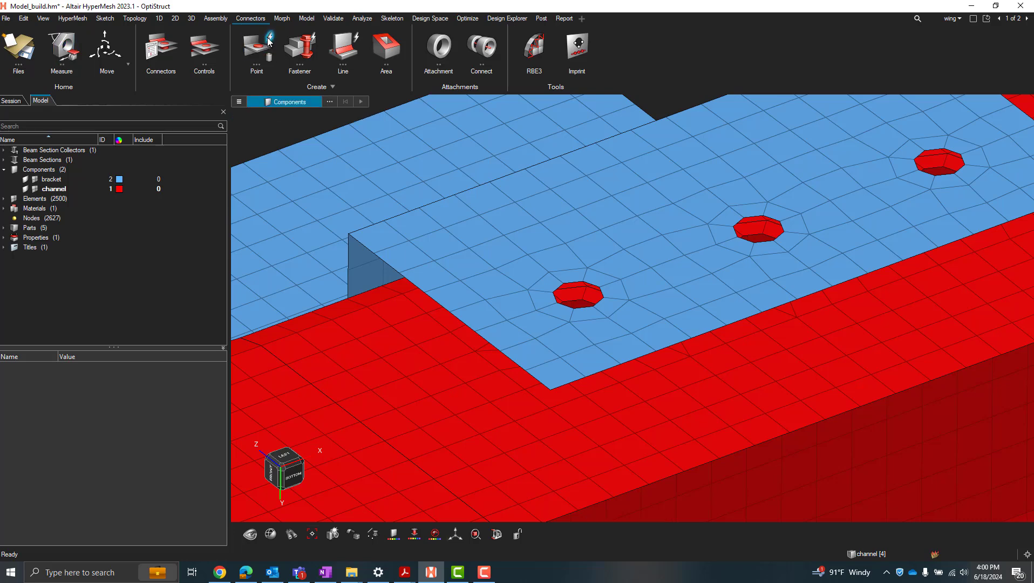
{"action": "left_click", "coordinate": [239, 101]}
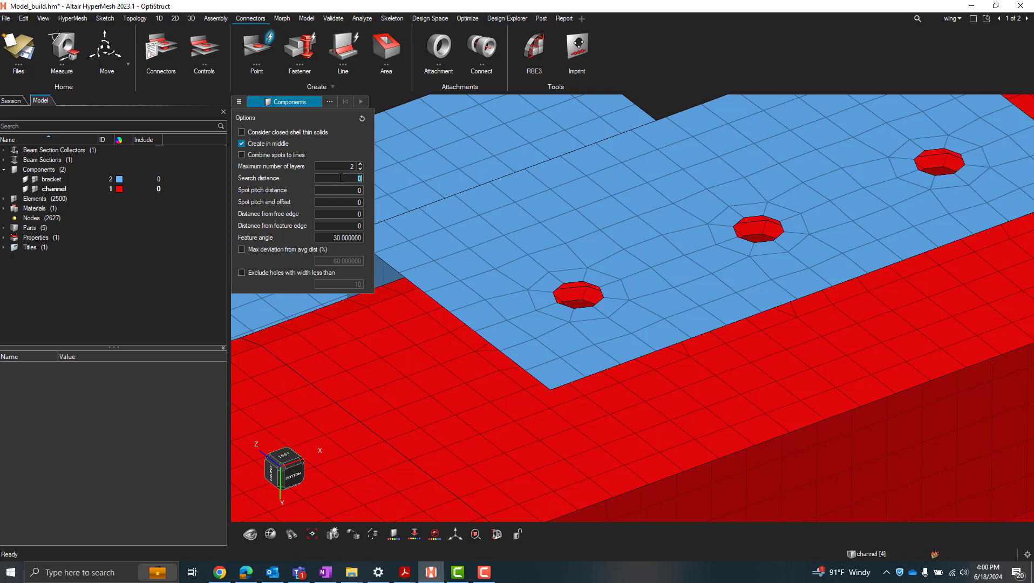
{"action": "type", "text": "10"}
{"action": "key", "text": "Tab"}
{"action": "type", "text": "5"}
{"action": "double_click", "coordinate": [325, 202]}
{"action": "scroll", "coordinate": [509, 274], "scroll_direction": "down", "scroll_amount": 4}
{"action": "scroll", "coordinate": [499, 336], "scroll_direction": "down", "scroll_amount": 2}
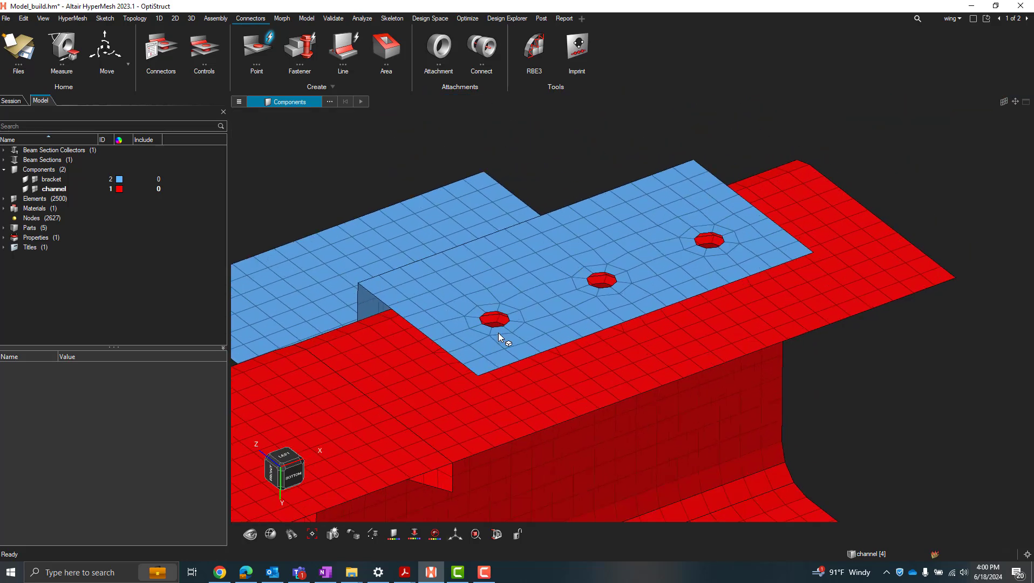
{"action": "scroll", "coordinate": [499, 337], "scroll_direction": "up", "scroll_amount": 1}
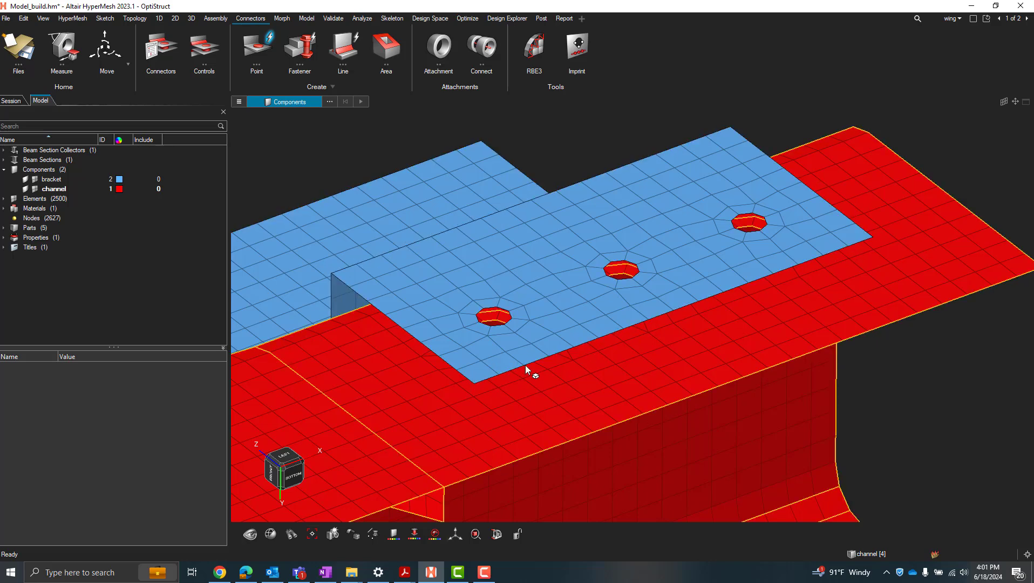
{"action": "scroll", "coordinate": [525, 365], "scroll_direction": "up", "scroll_amount": 3}
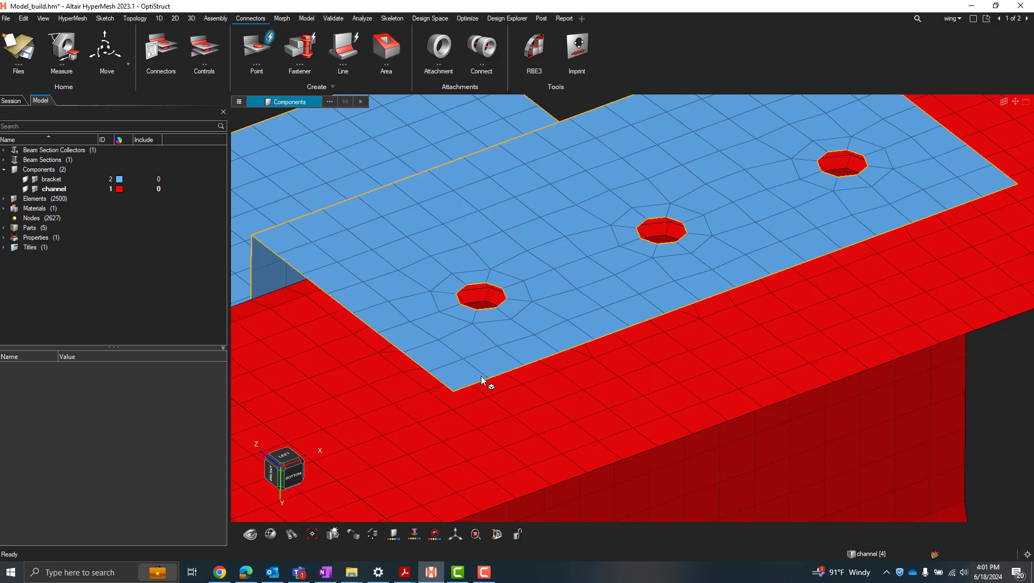
- Revisit the end offset and set the free-edge and feature-edge distances to 0
{"action": "left_click", "coordinate": [239, 101]}
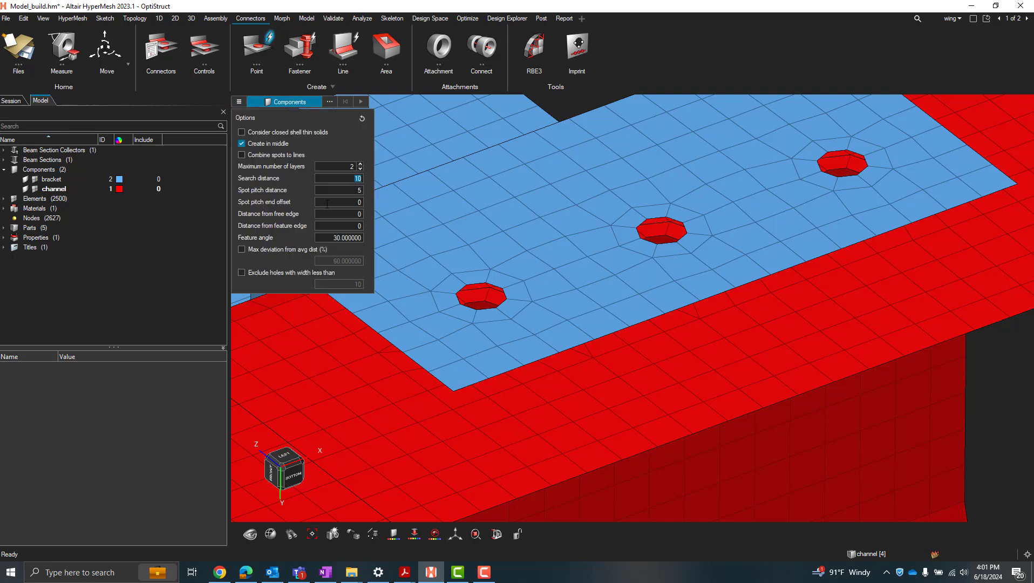
{"action": "left_click", "coordinate": [327, 203]}
{"action": "type", "text": "10"}
{"action": "double_click", "coordinate": [330, 214]}
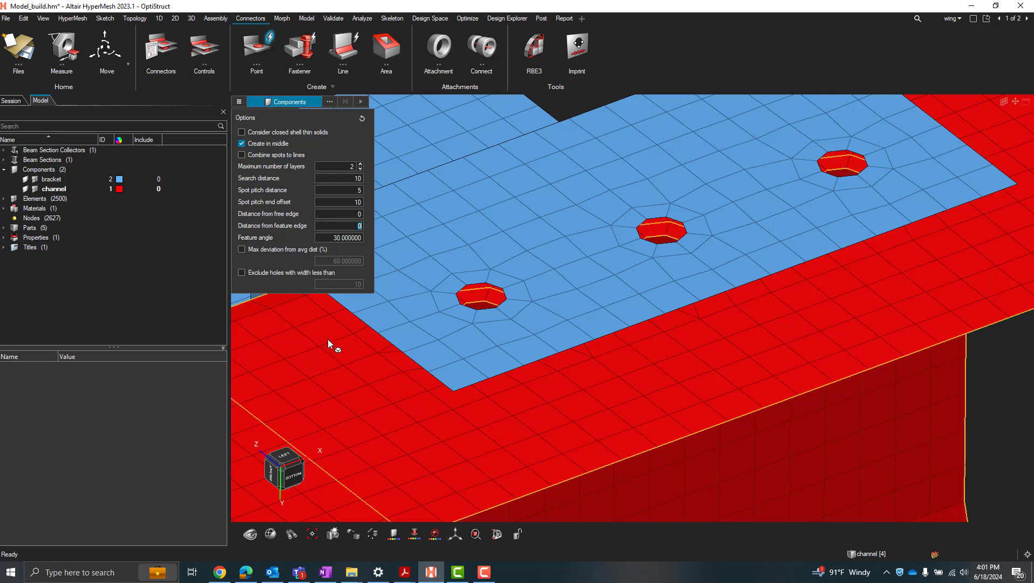
- Exclude holes narrower than 10 from spot detection, then view the bracket from above
{"action": "mouse_move", "coordinate": [747, 230]}
{"action": "right_mouse_down"}
{"action": "mouse_move", "coordinate": [729, 335]}
{"action": "mouse_move", "coordinate": [743, 337]}
{"action": "right_mouse_up"}
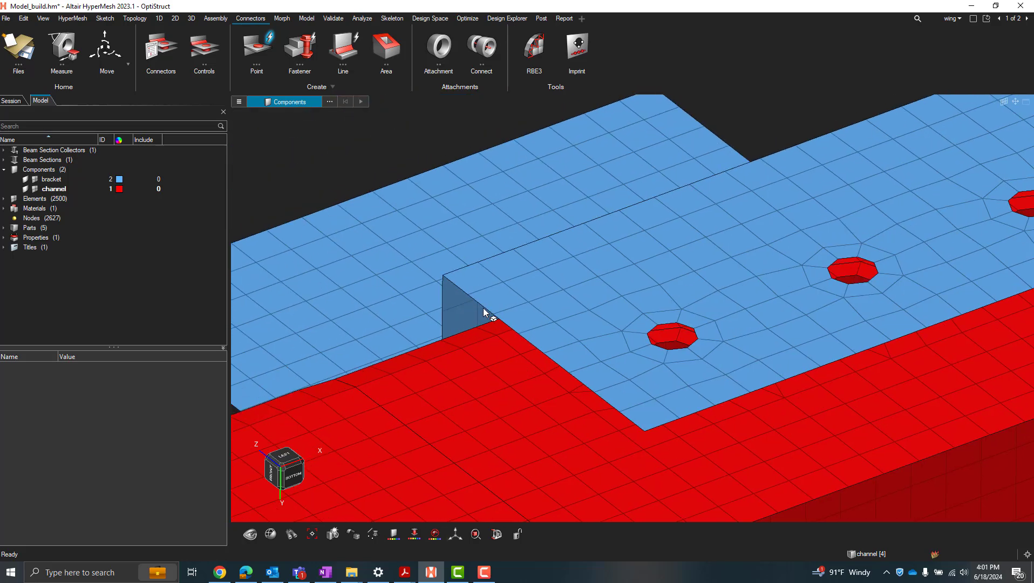
{"action": "mouse_move", "coordinate": [533, 374]}
{"action": "right_mouse_down"}
{"action": "mouse_move", "coordinate": [548, 375]}
{"action": "mouse_move", "coordinate": [466, 261]}
{"action": "right_mouse_up"}
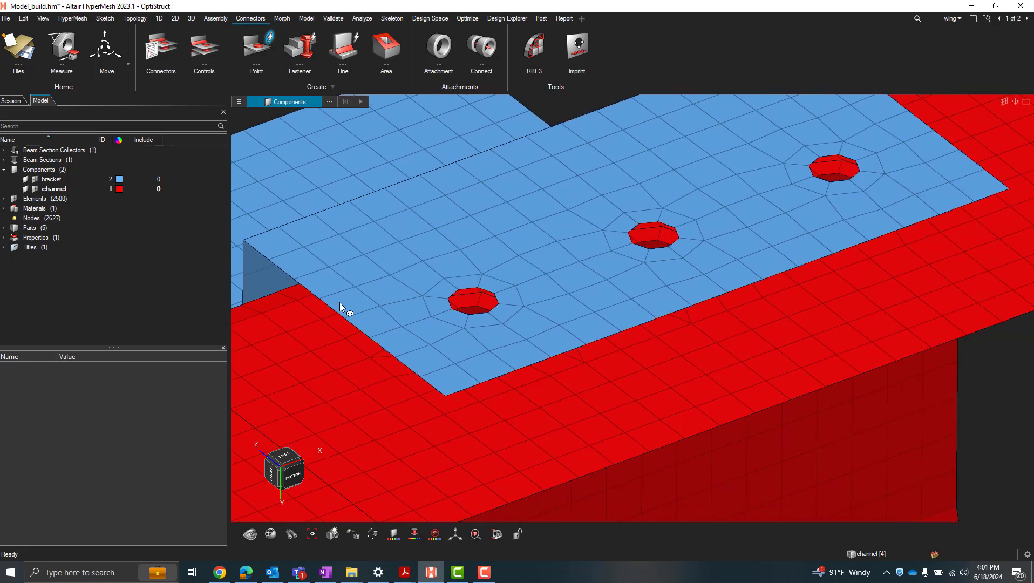
{"action": "left_click", "coordinate": [240, 101]}
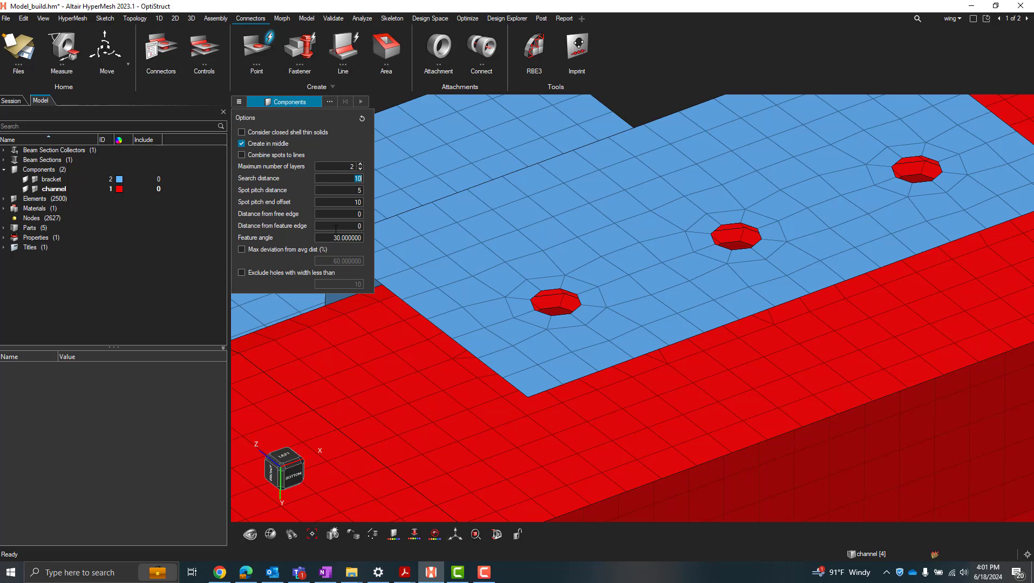
{"action": "left_click", "coordinate": [297, 274]}
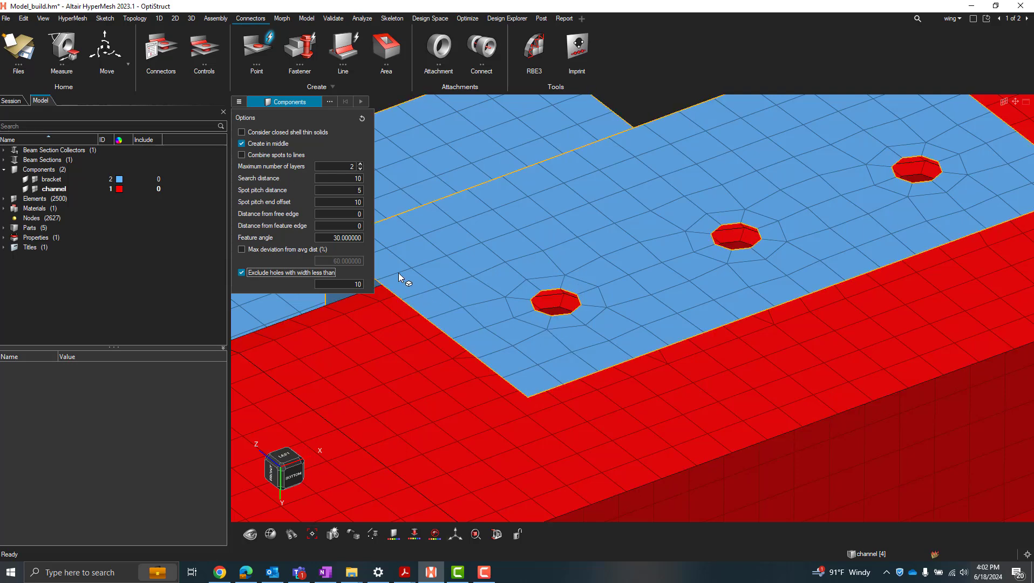
{"action": "scroll", "coordinate": [375, 385], "scroll_direction": "down", "scroll_amount": 4}
{"action": "scroll", "coordinate": [395, 380], "scroll_direction": "down", "scroll_amount": 3}
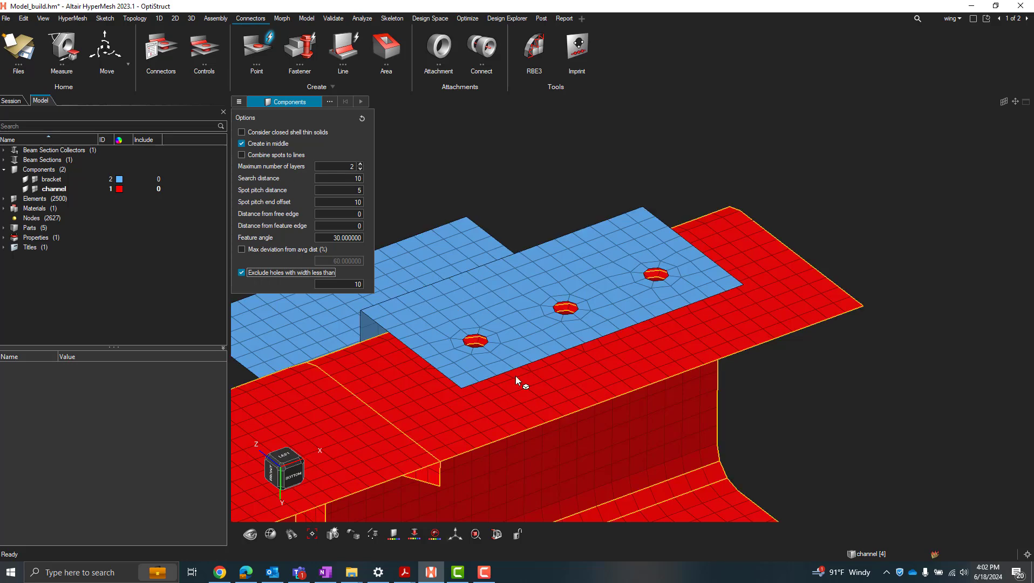
{"action": "middle_click_drag", "start_coordinate": [679, 313], "coordinate": [481, 371]}
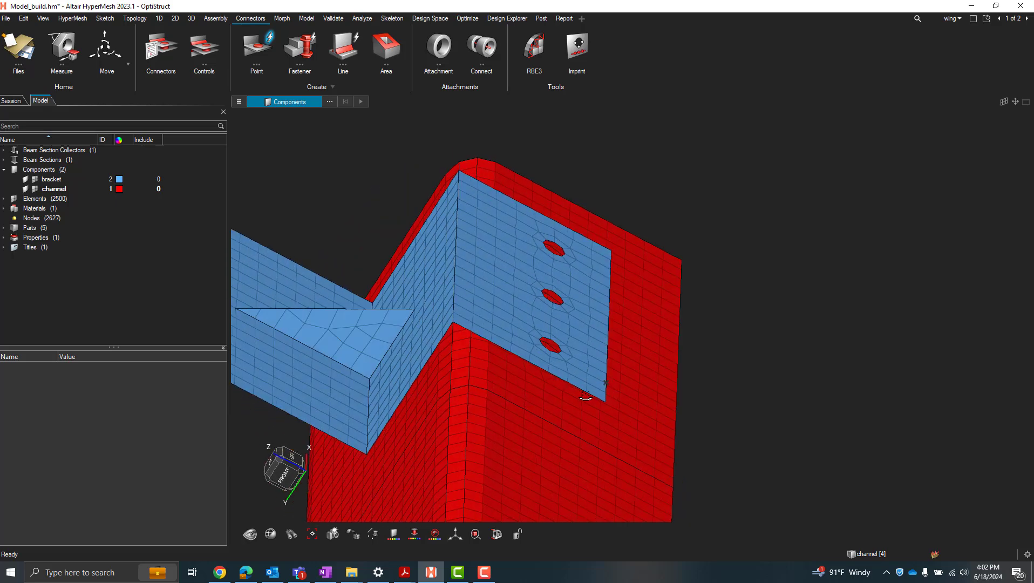
{"action": "middle_click_drag", "start_coordinate": [427, 372], "coordinate": [502, 387]}
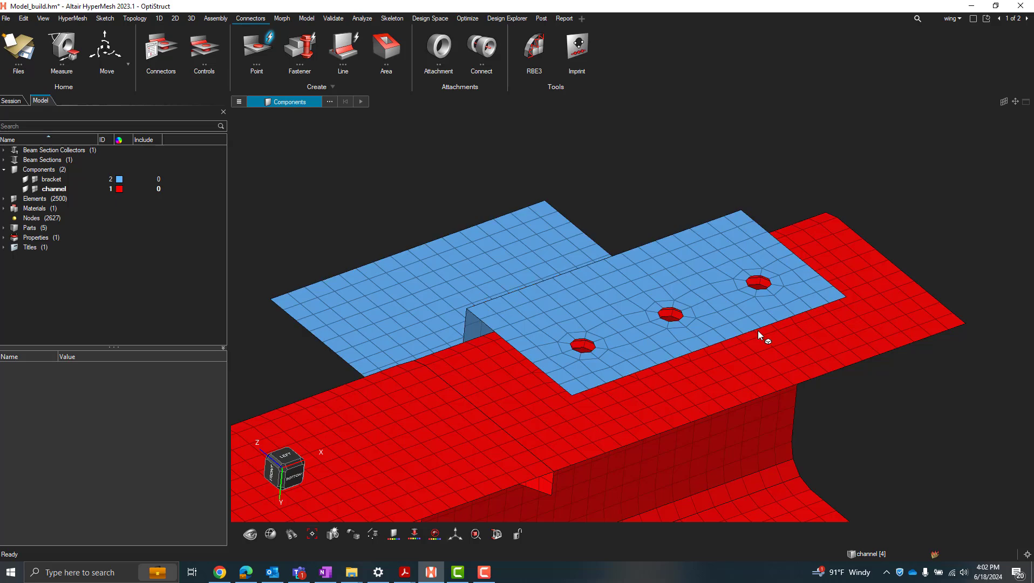
- Select the channel as the second component and create 23 spot connectors along the bracket edge
{"action": "left_click", "coordinate": [239, 102]}
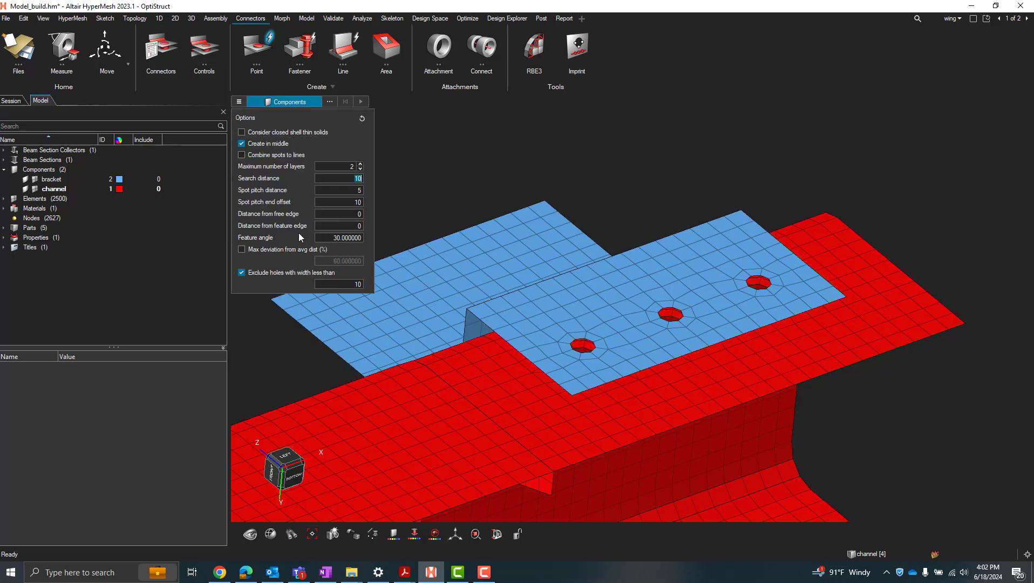
{"action": "left_click", "coordinate": [678, 166]}
{"action": "middle_click_drag", "start_coordinate": [678, 166], "coordinate": [833, 142]}
{"action": "mouse_move", "coordinate": [833, 142]}
{"action": "left_mouse_down"}
{"action": "mouse_move", "coordinate": [630, 345]}
{"action": "mouse_move", "coordinate": [368, 411]}
{"action": "left_mouse_up"}
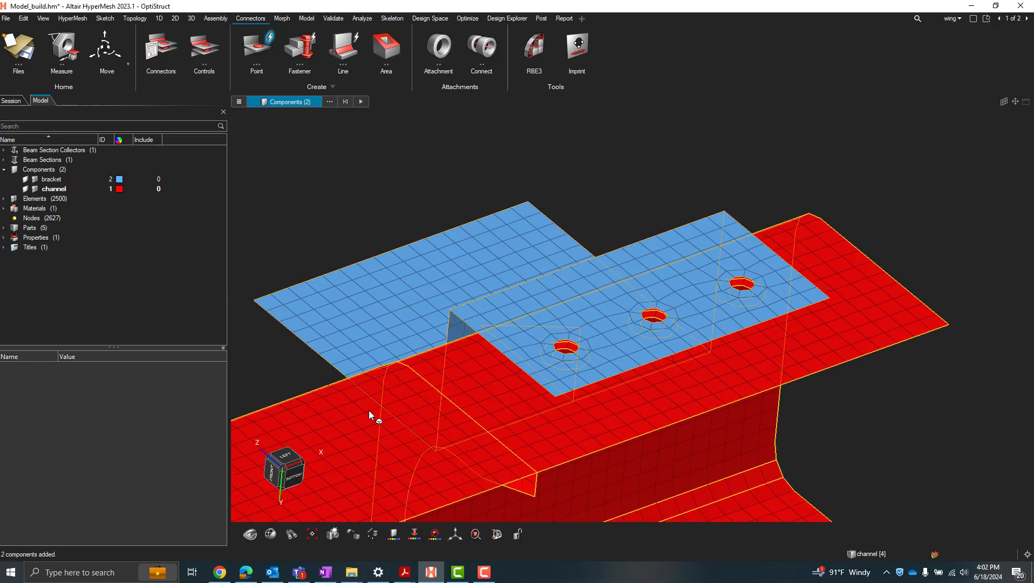
{"action": "left_click", "coordinate": [361, 101]}
- Orbit around the joint to inspect the new row of connectors
{"action": "middle_click_drag", "start_coordinate": [665, 426], "coordinate": [647, 372]}
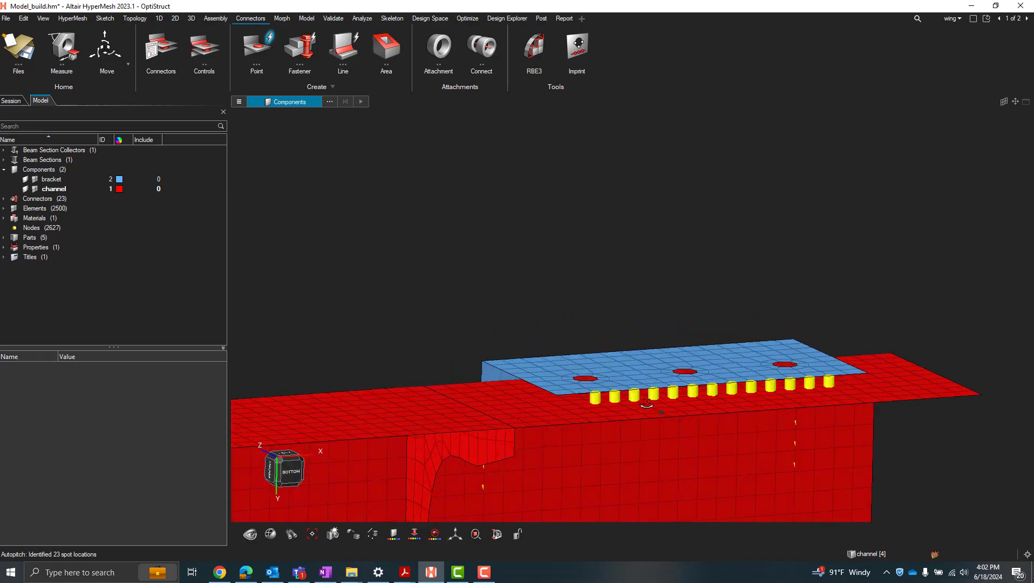
{"action": "scroll", "coordinate": [608, 402], "scroll_direction": "up", "scroll_amount": 3}
{"action": "scroll", "coordinate": [605, 397], "scroll_direction": "up", "scroll_amount": 3}
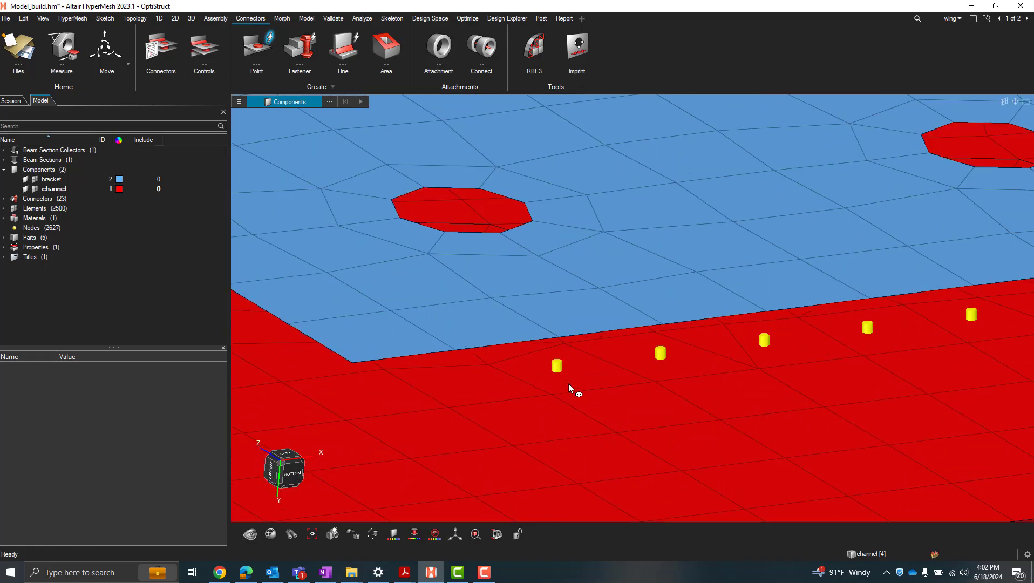
{"action": "mouse_move", "coordinate": [568, 383]}
{"action": "middle_mouse_down"}
{"action": "mouse_move", "coordinate": [580, 382]}
{"action": "mouse_move", "coordinate": [558, 368]}
{"action": "middle_mouse_up"}
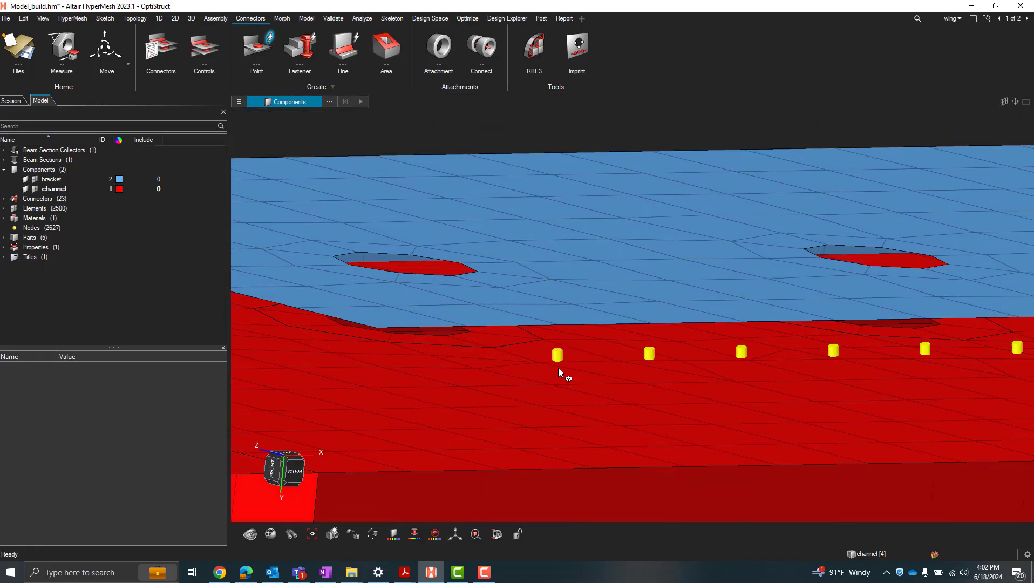
{"action": "scroll", "coordinate": [569, 366], "scroll_direction": "down", "scroll_amount": 2}
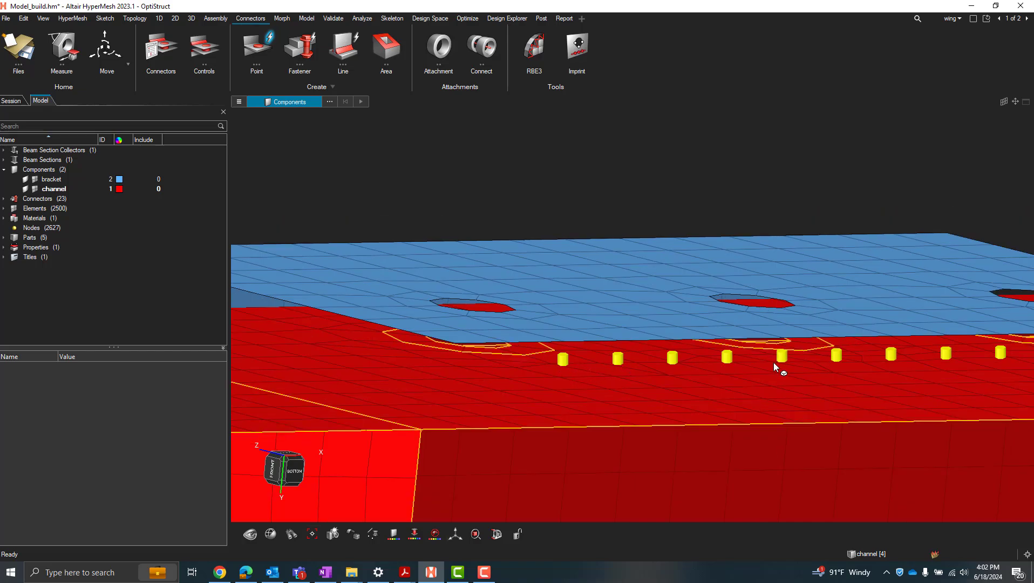
{"action": "scroll", "coordinate": [884, 363], "scroll_direction": "down", "scroll_amount": 3}
{"action": "mouse_move", "coordinate": [883, 363]}
{"action": "middle_mouse_down"}
{"action": "mouse_move", "coordinate": [751, 393]}
{"action": "mouse_move", "coordinate": [506, 402]}
{"action": "mouse_move", "coordinate": [454, 425]}
{"action": "mouse_move", "coordinate": [485, 404]}
{"action": "mouse_move", "coordinate": [533, 415]}
{"action": "middle_mouse_up"}
{"action": "scroll", "coordinate": [543, 424], "scroll_direction": "up", "scroll_amount": 3}
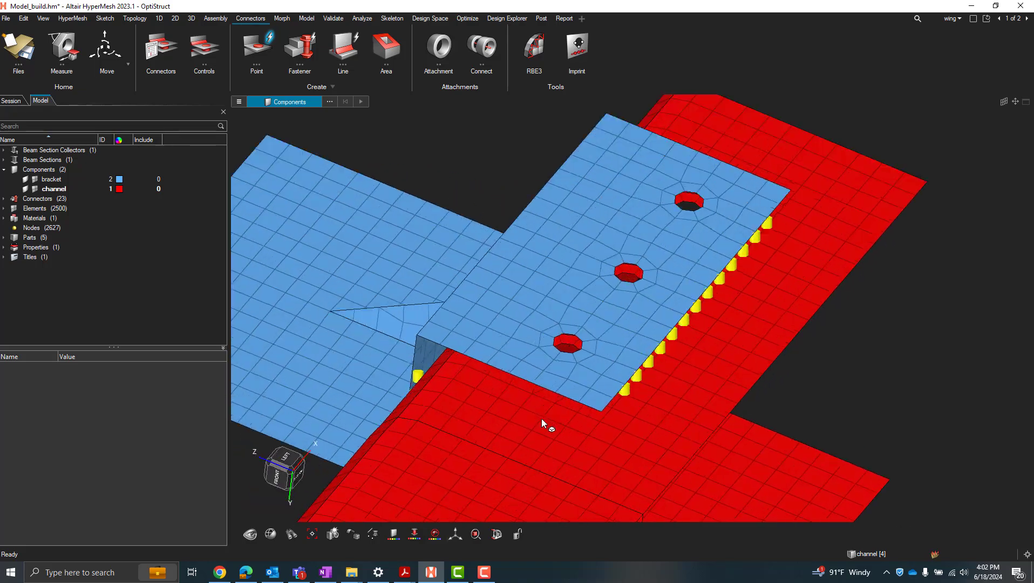
{"action": "scroll", "coordinate": [541, 418], "scroll_direction": "up", "scroll_amount": 3}
{"action": "scroll", "coordinate": [638, 431], "scroll_direction": "up", "scroll_amount": 3}
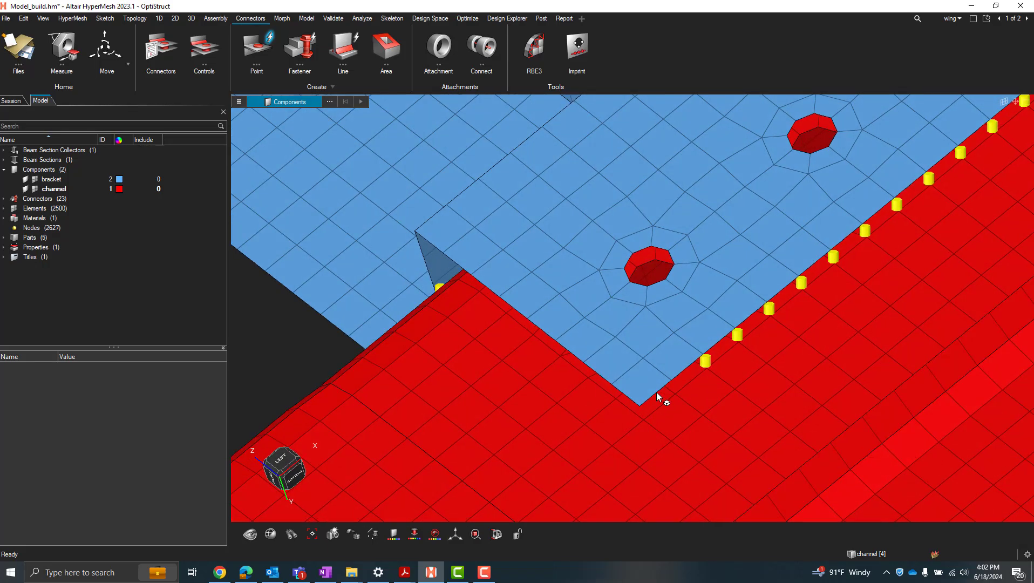
{"action": "scroll", "coordinate": [655, 397], "scroll_direction": "down", "scroll_amount": 5}
{"action": "middle_click_drag", "start_coordinate": [566, 379], "coordinate": [541, 372]}
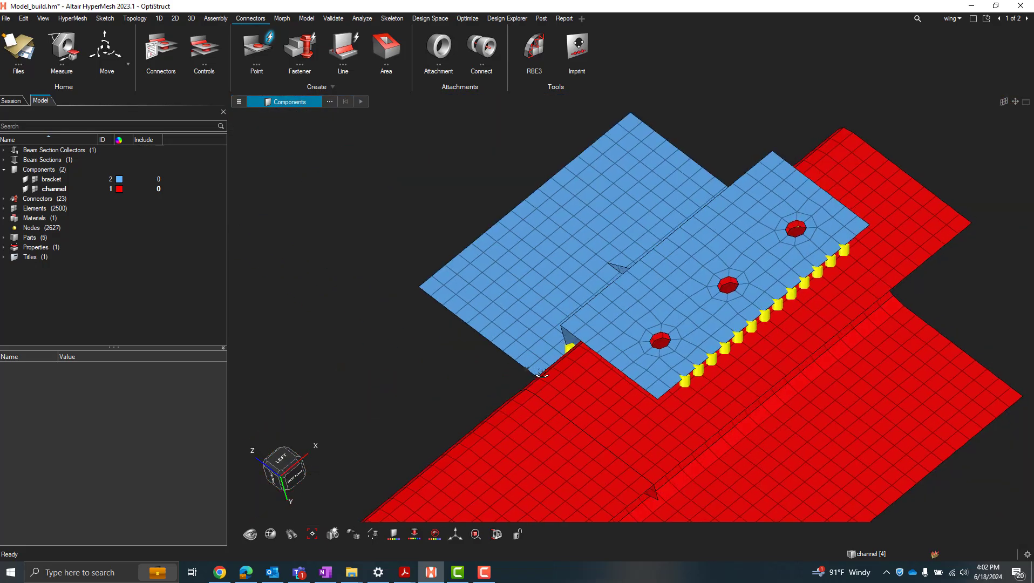
{"action": "scroll", "coordinate": [541, 373], "scroll_direction": "down", "scroll_amount": 3}
{"action": "mouse_move", "coordinate": [626, 382]}
{"action": "middle_mouse_down"}
{"action": "mouse_move", "coordinate": [483, 428]}
{"action": "mouse_move", "coordinate": [534, 421]}
{"action": "mouse_move", "coordinate": [502, 410]}
{"action": "middle_mouse_up"}
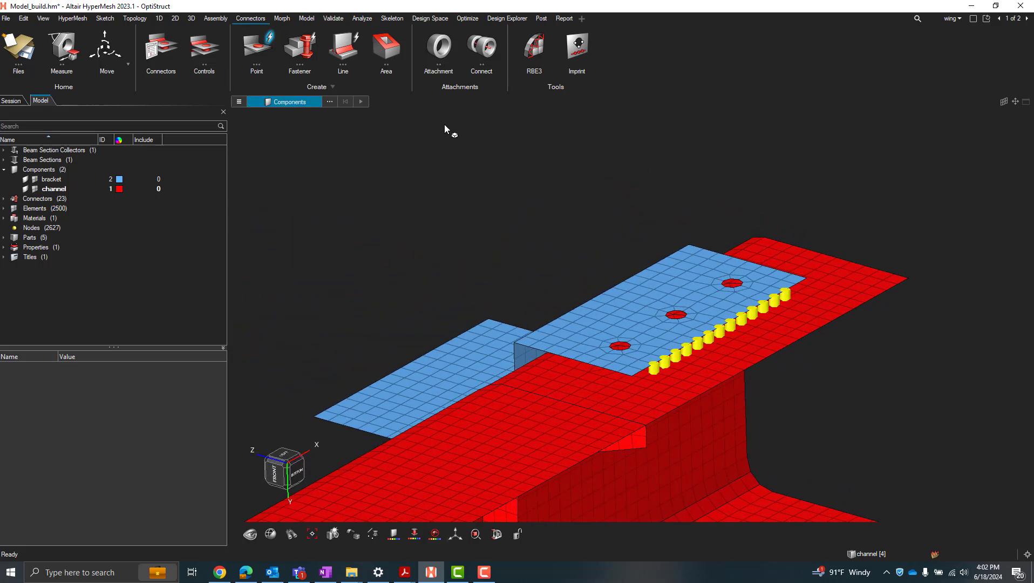
- List the 23 PLOTEL point connectors in the Connector browser and exit the spot tool
{"action": "left_click", "coordinate": [160, 50]}
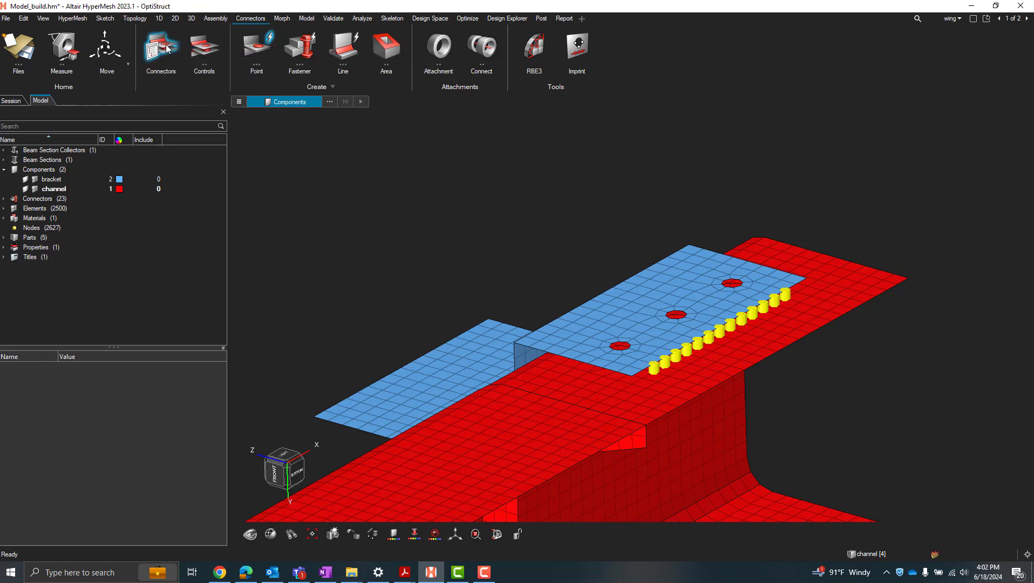
{"action": "left_click", "coordinate": [4, 160]}
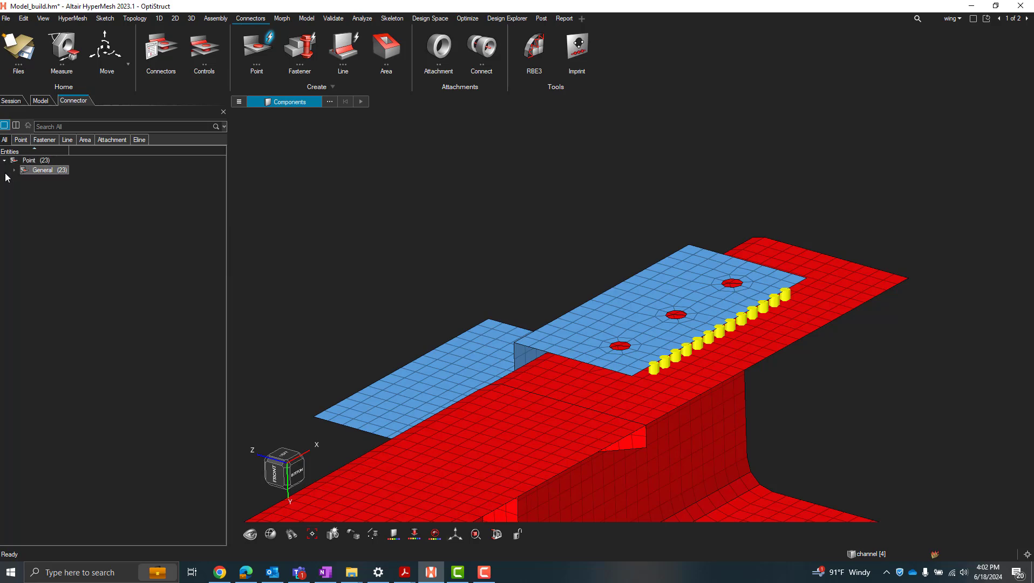
{"action": "left_click", "coordinate": [20, 140]}
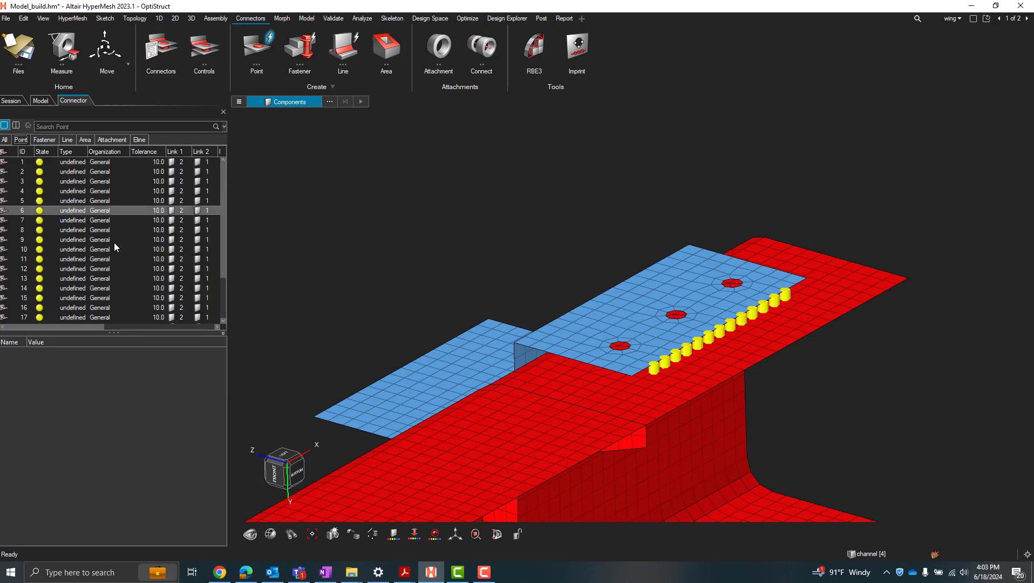
{"action": "scroll", "coordinate": [114, 242], "scroll_direction": "down", "scroll_amount": 3}
{"action": "scroll", "coordinate": [132, 280], "scroll_direction": "up", "scroll_amount": 2}
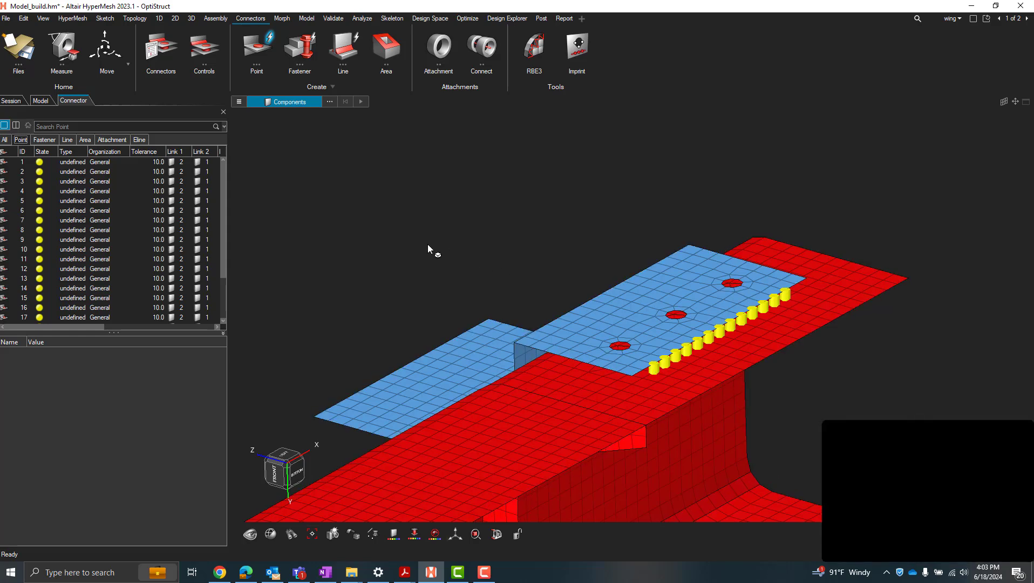
{"action": "key", "text": "Escape"}
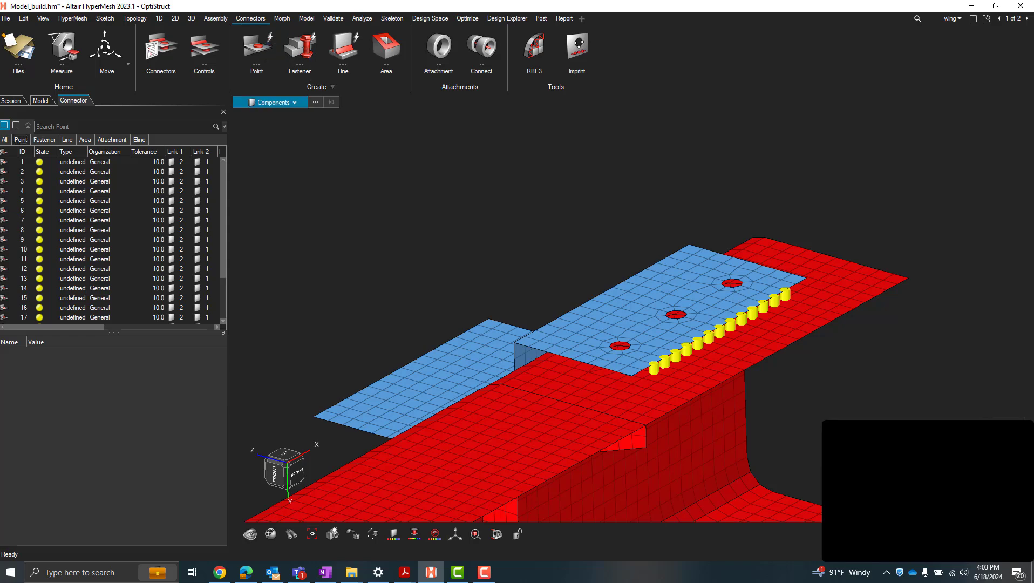
{"action": "mouse_move", "coordinate": [501, 298]}
{"action": "middle_mouse_down"}
{"action": "mouse_move", "coordinate": [705, 454]}
{"action": "mouse_move", "coordinate": [561, 405]}
{"action": "middle_mouse_up"}
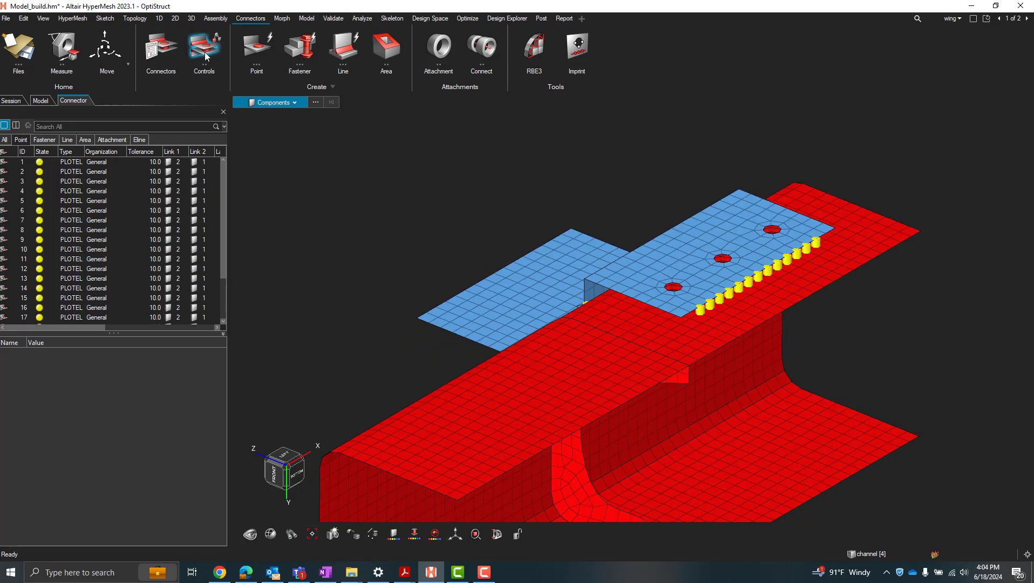
- Delete the two existing connector controls in the Connector Control Manager
{"action": "left_click", "coordinate": [206, 55]}
{"action": "left_click", "coordinate": [267, 177]}
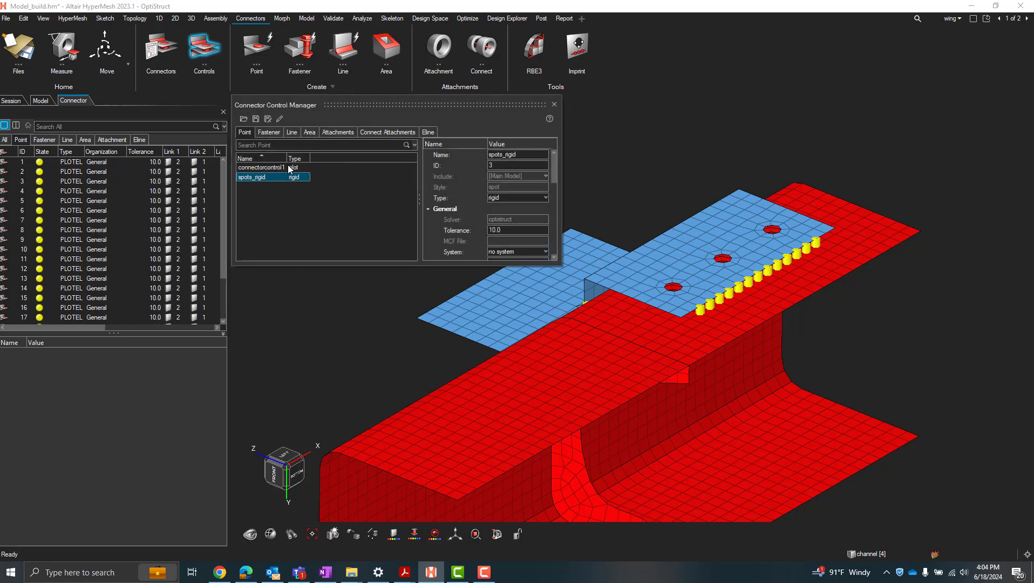
{"action": "left_click", "coordinate": [261, 168], "text": "ctrl"}
{"action": "right_click", "coordinate": [261, 176]}
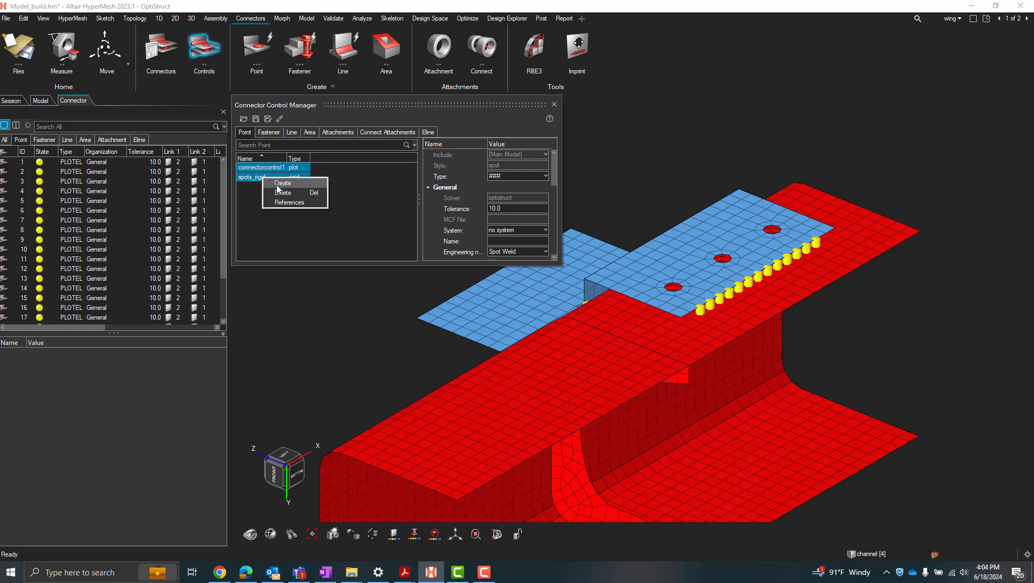
{"action": "left_click", "coordinate": [284, 192]}
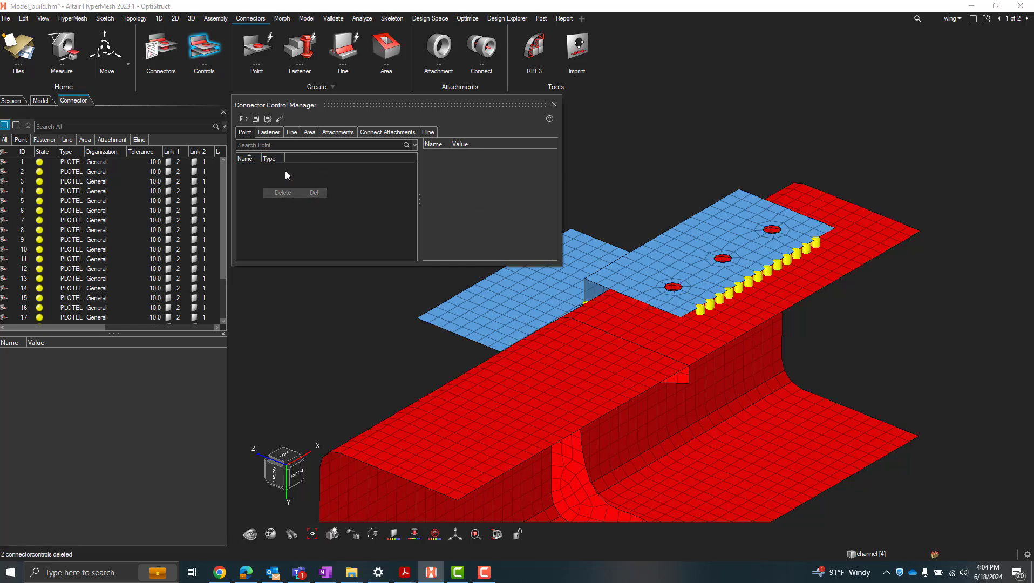
- Create a point control named rigid_points with type rigid and close the manager
{"action": "right_click", "coordinate": [277, 204]}
{"action": "left_click", "coordinate": [297, 211]}
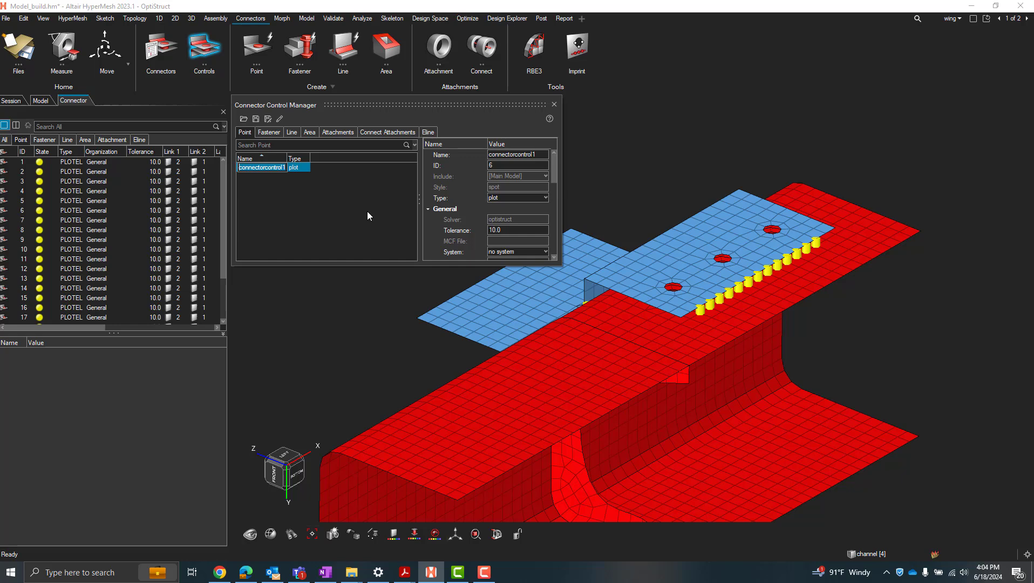
{"action": "type", "text": "rigid_po"}
{"action": "type", "text": "ints"}
{"action": "key", "text": "Return"}
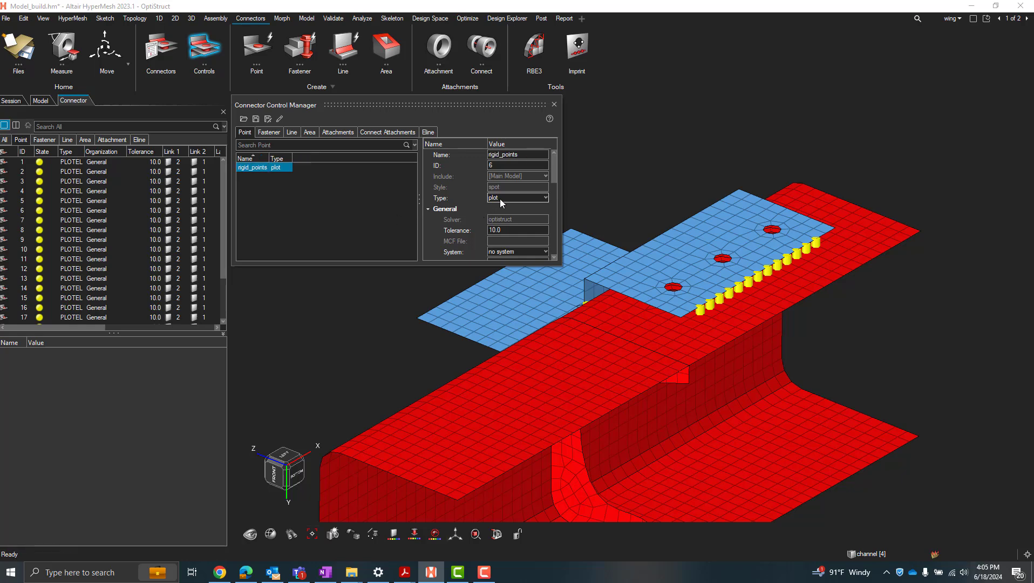
{"action": "left_click", "coordinate": [517, 198]}
{"action": "left_click", "coordinate": [503, 222]}
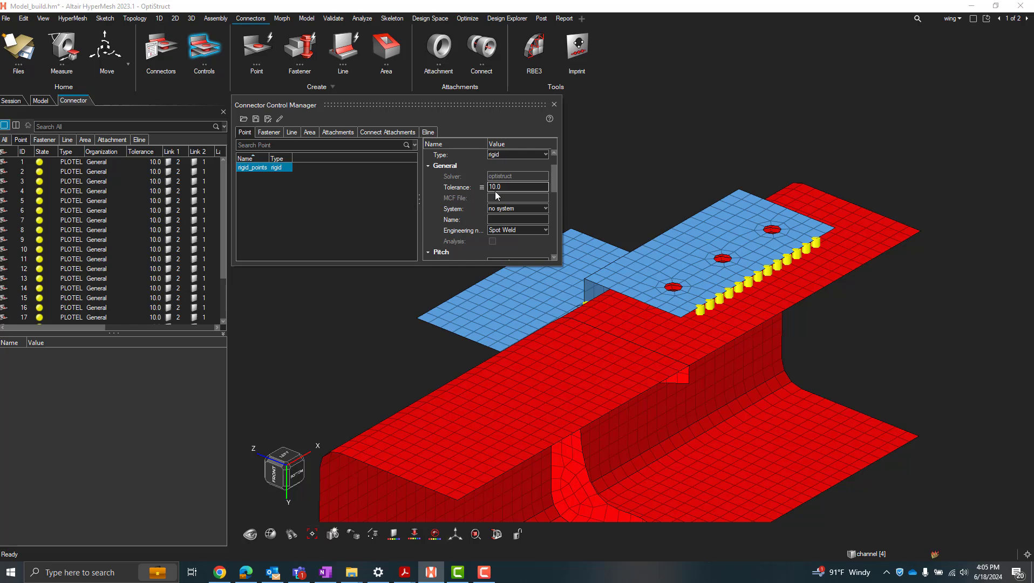
{"action": "scroll", "coordinate": [449, 202], "scroll_direction": "down", "scroll_amount": 5}
{"action": "scroll", "coordinate": [449, 202], "scroll_direction": "up", "scroll_amount": 8}
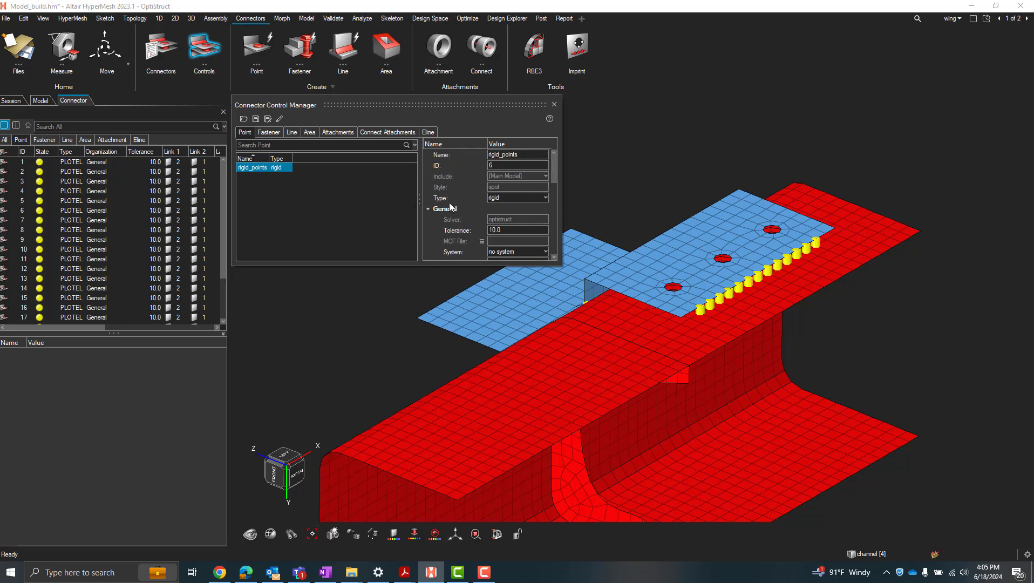
{"action": "left_click", "coordinate": [553, 106]}
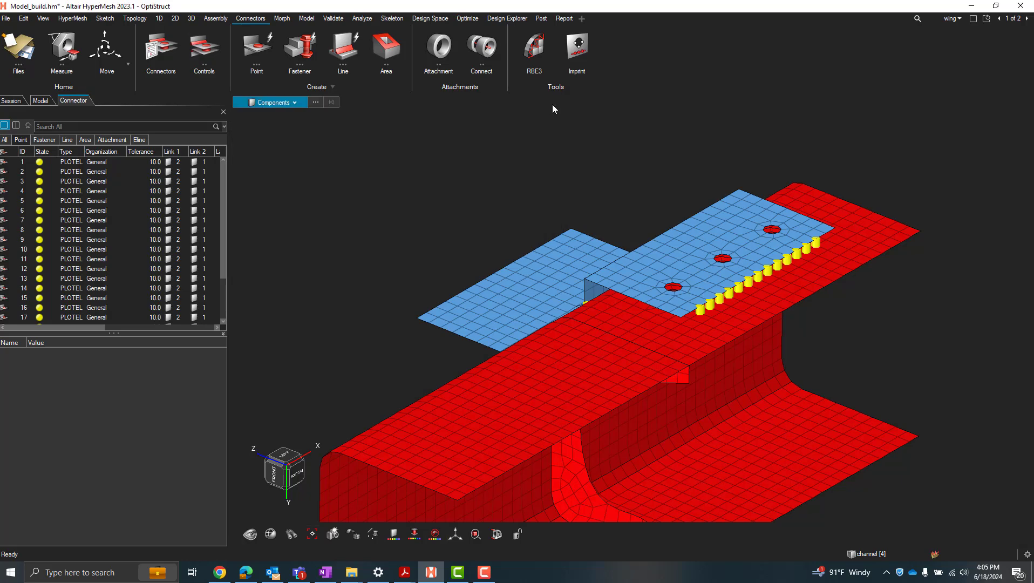
- Assign rigid_points to all 23 connectors so they become RBE2 and realize them
{"action": "left_click", "coordinate": [110, 210]}
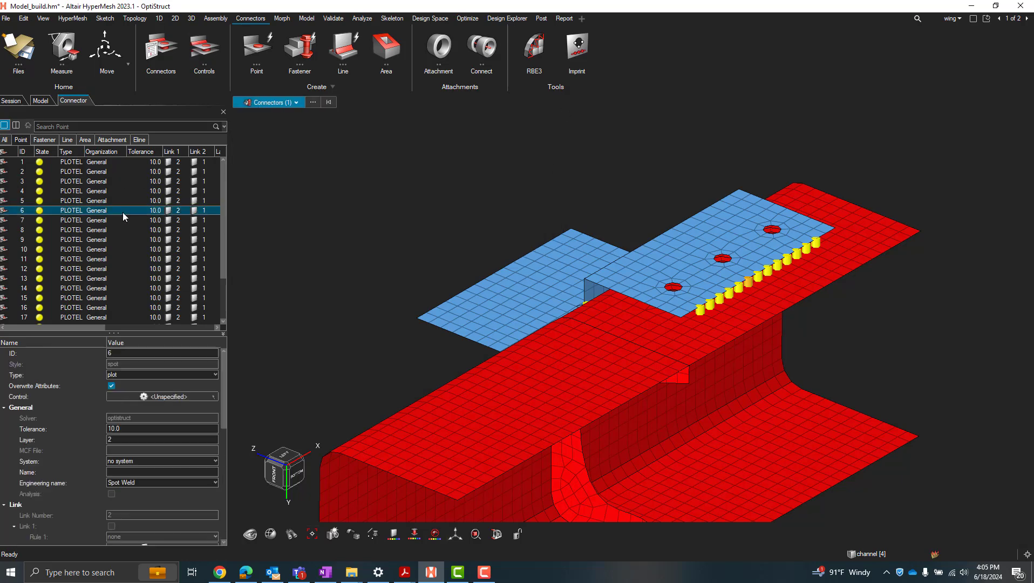
{"action": "key", "text": "ctrl+a"}
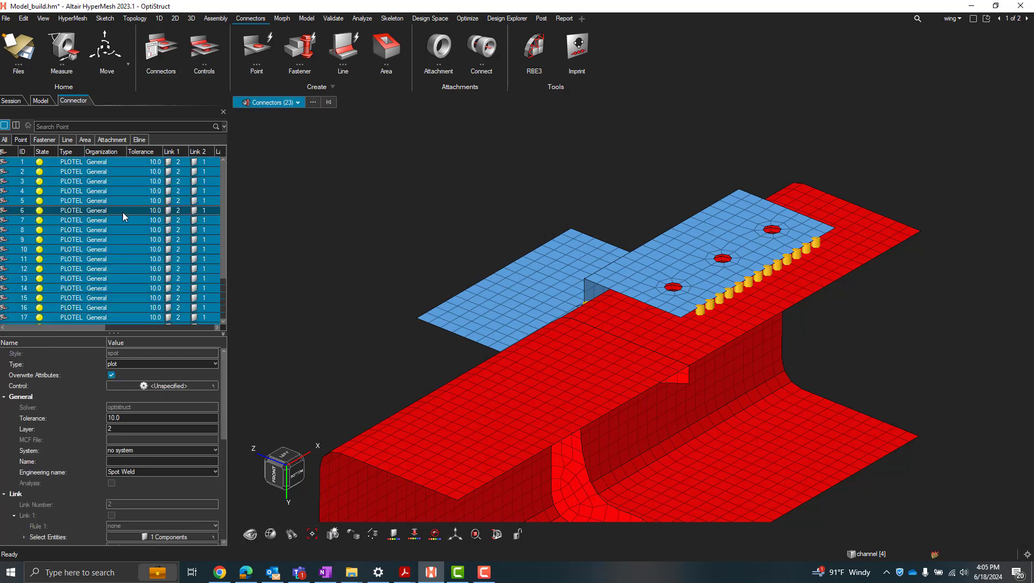
{"action": "left_click", "coordinate": [161, 396]}
{"action": "left_click", "coordinate": [161, 387]}
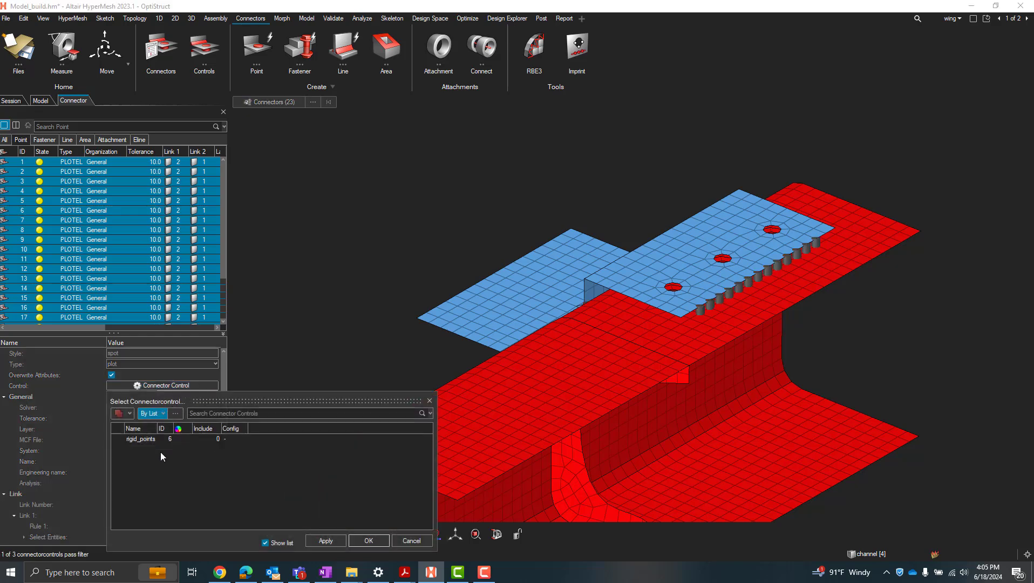
{"action": "double_click", "coordinate": [145, 441]}
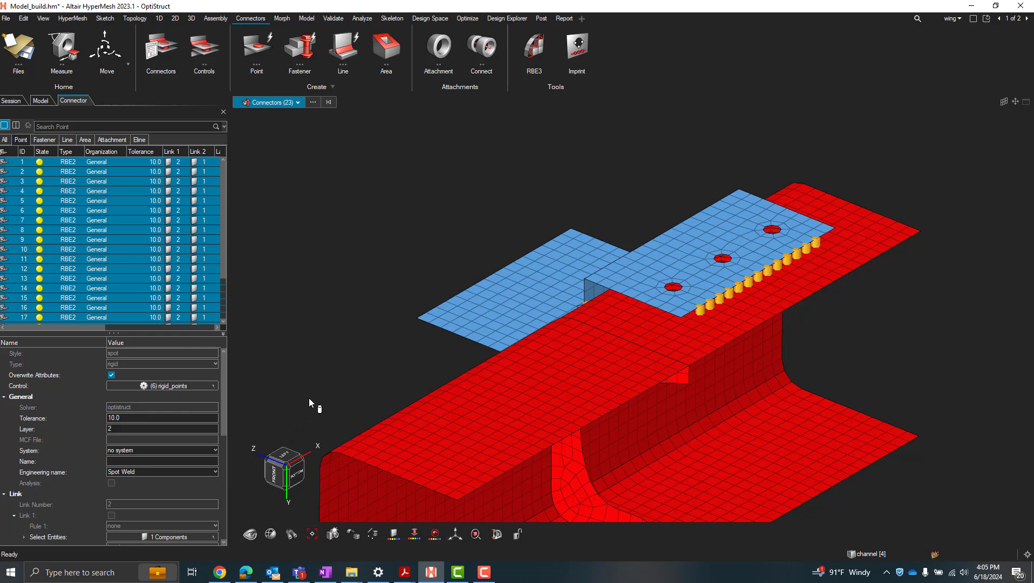
{"action": "right_click", "coordinate": [82, 228]}
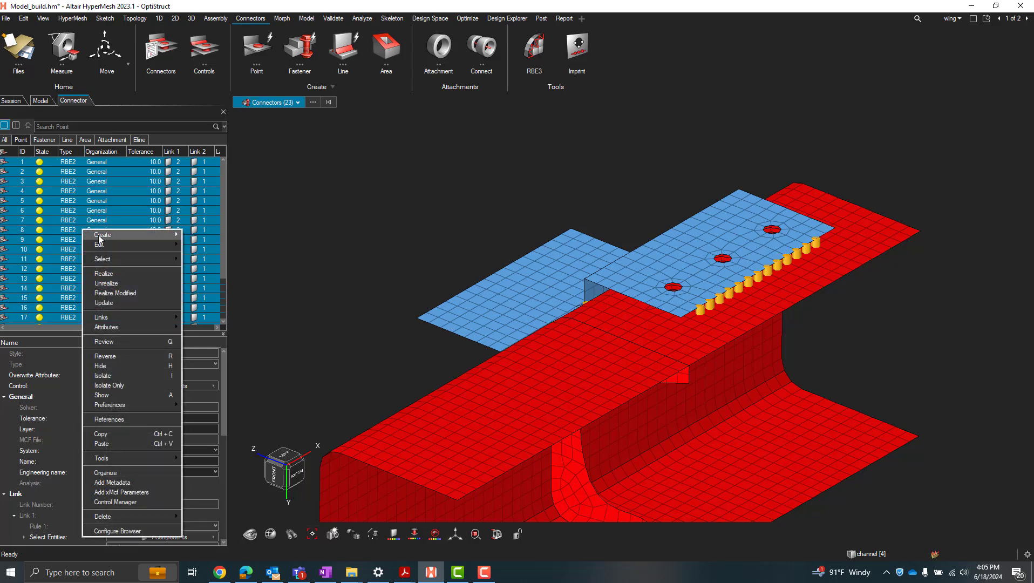
{"action": "left_click", "coordinate": [118, 272]}
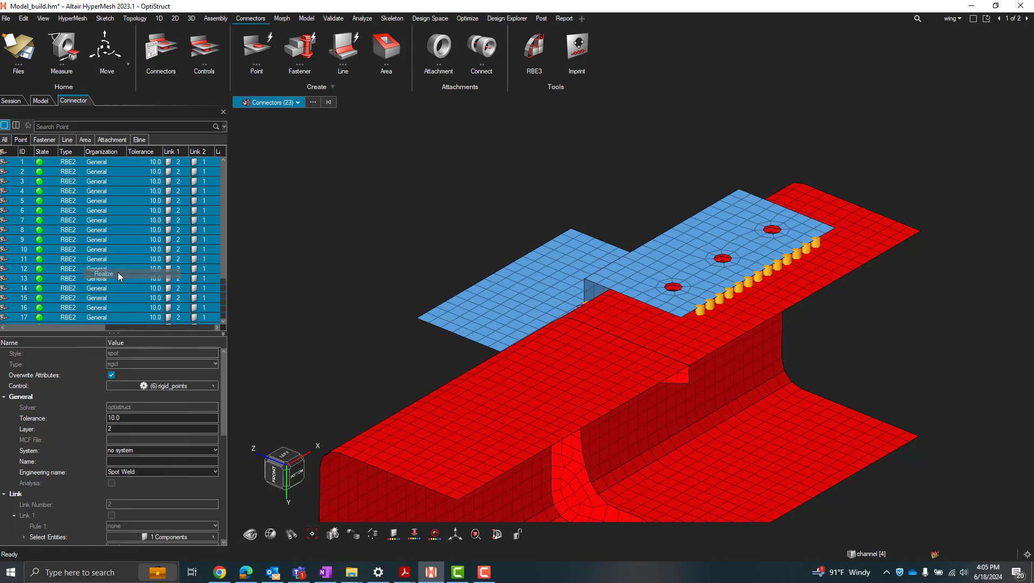
{"action": "scroll", "coordinate": [677, 319], "scroll_direction": "up", "scroll_amount": 5}
{"action": "scroll", "coordinate": [677, 319], "scroll_direction": "up", "scroll_amount": 5}
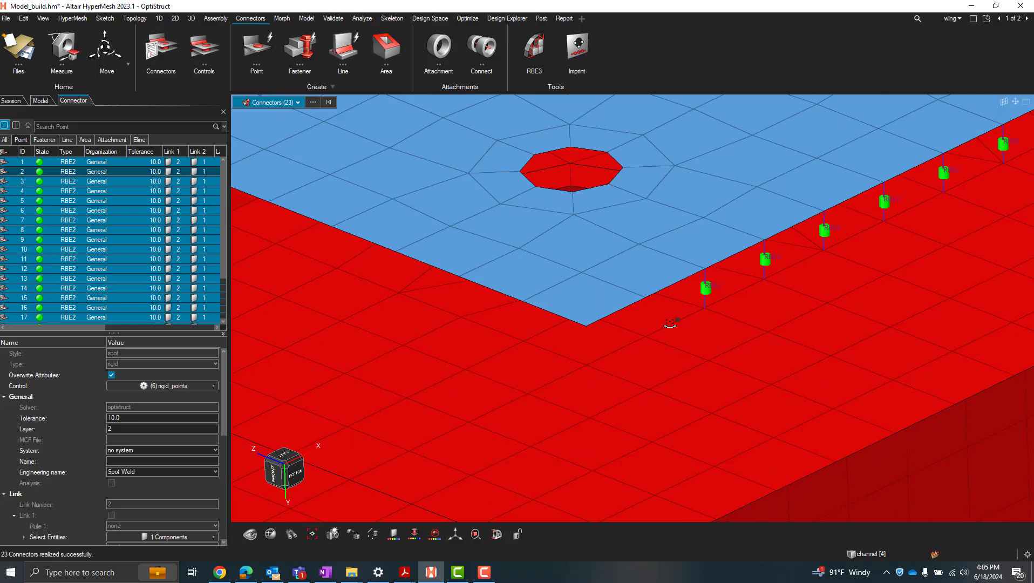
{"action": "middle_click_drag", "start_coordinate": [677, 320], "coordinate": [777, 329]}
{"action": "scroll", "coordinate": [626, 313], "scroll_direction": "up", "scroll_amount": 4}
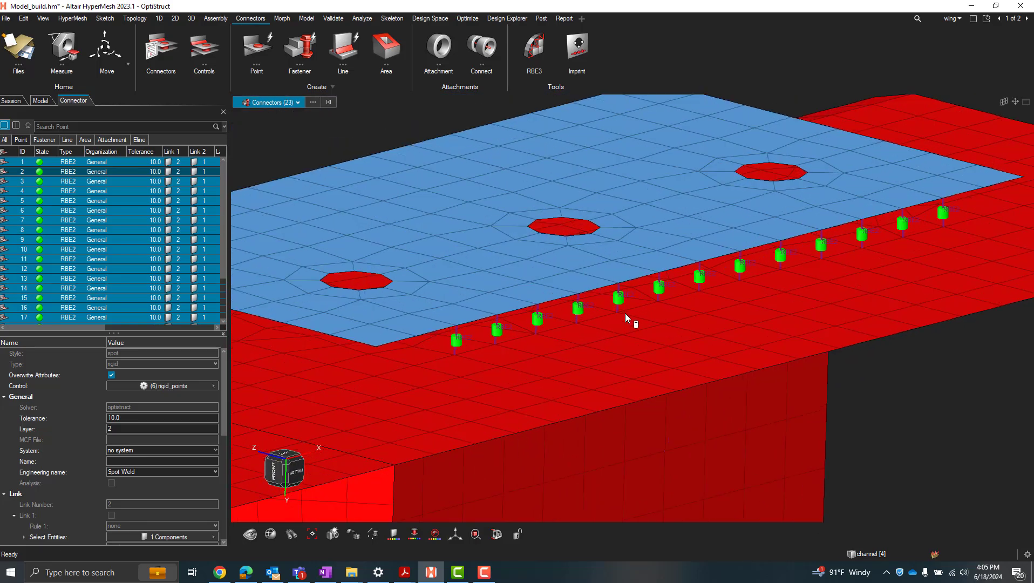
{"action": "scroll", "coordinate": [626, 313], "scroll_direction": "up", "scroll_amount": 3}
{"action": "scroll", "coordinate": [485, 361], "scroll_direction": "down", "scroll_amount": 4}
{"action": "scroll", "coordinate": [551, 365], "scroll_direction": "down", "scroll_amount": 2}
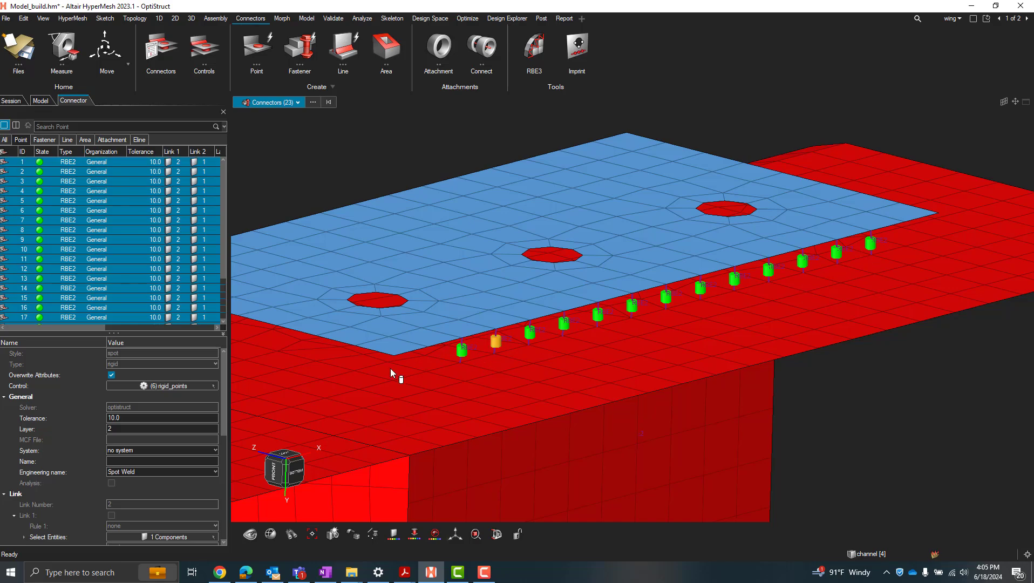
{"action": "scroll", "coordinate": [507, 359], "scroll_direction": "down", "scroll_amount": 3}
{"action": "middle_click_drag", "start_coordinate": [390, 368], "coordinate": [693, 361]}
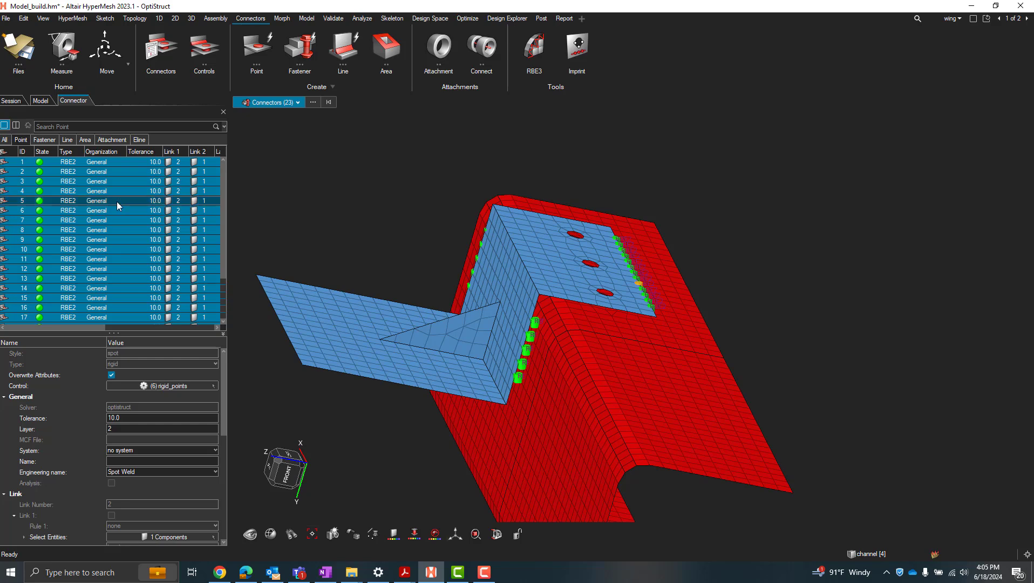
- Delete all 23 connectors, then bring up the Point connector creation options
{"action": "right_click", "coordinate": [97, 200]}
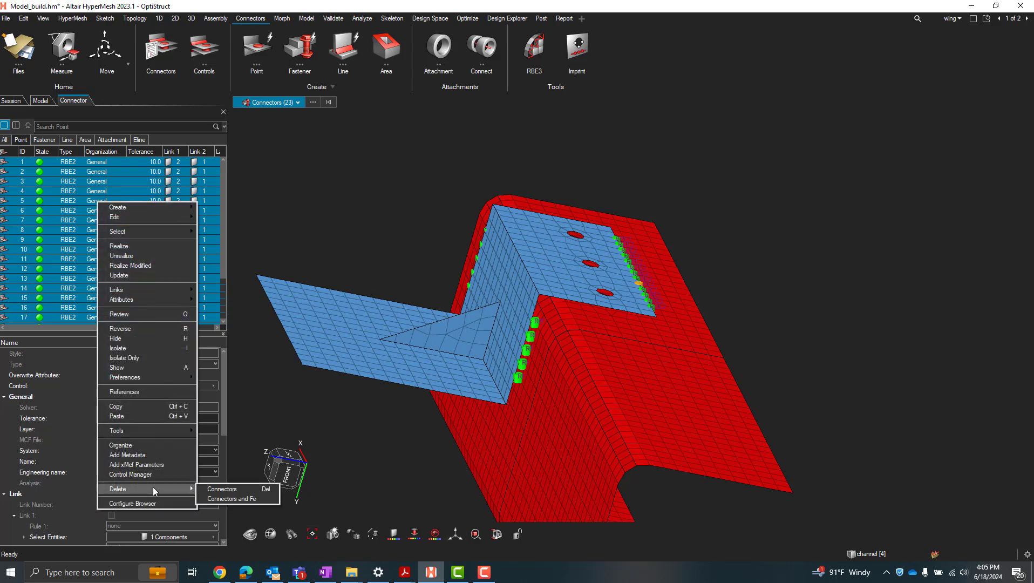
{"action": "left_click", "coordinate": [237, 500]}
{"action": "mouse_move", "coordinate": [434, 406]}
{"action": "middle_mouse_down"}
{"action": "mouse_move", "coordinate": [484, 323]}
{"action": "mouse_move", "coordinate": [452, 267]}
{"action": "middle_mouse_up"}
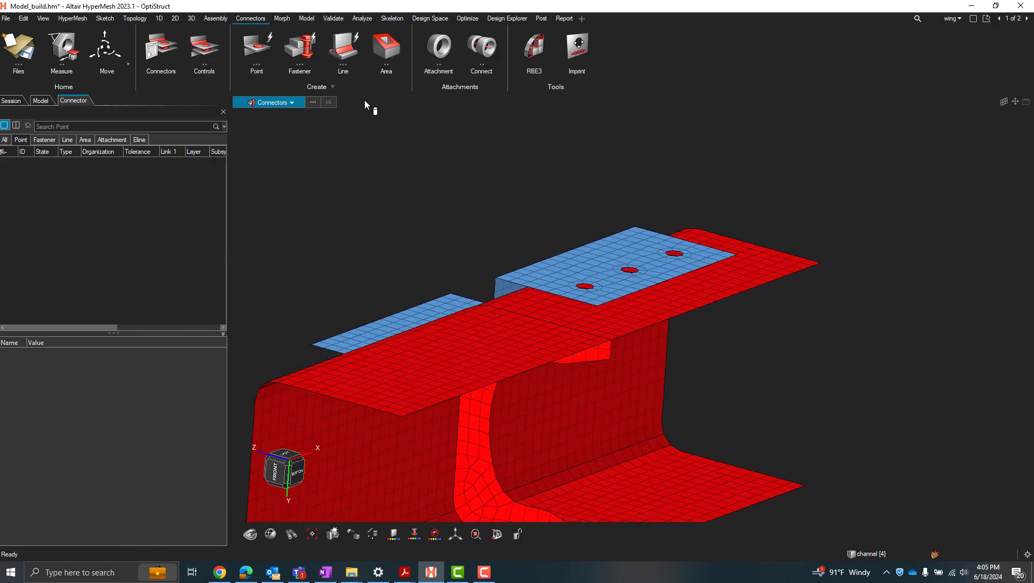
{"action": "left_click", "coordinate": [267, 44]}
{"action": "left_click", "coordinate": [239, 102]}
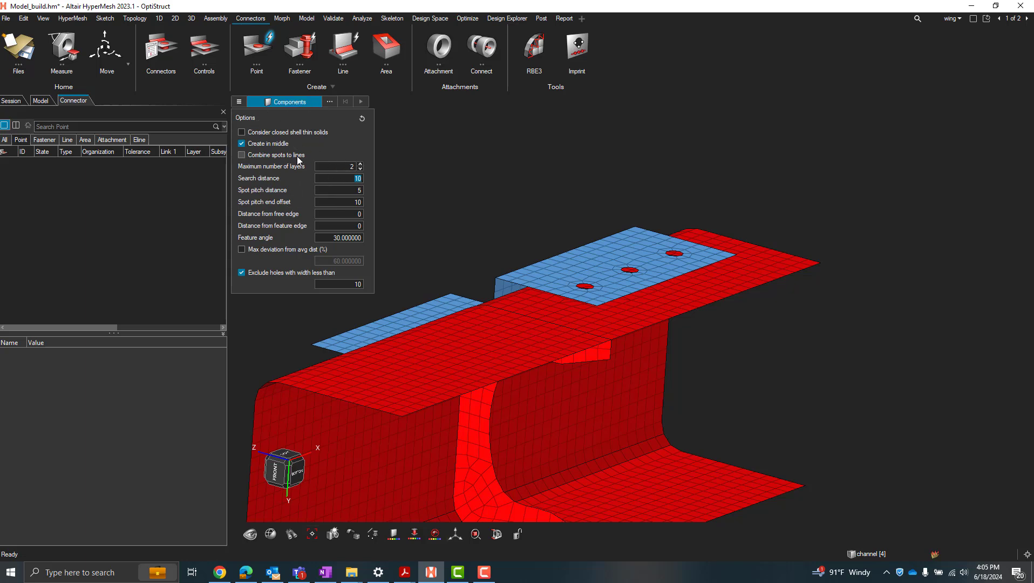
- Set line connector options: search distance 10, holes exclusion radius 10, spacing 5
{"action": "left_click", "coordinate": [356, 38]}
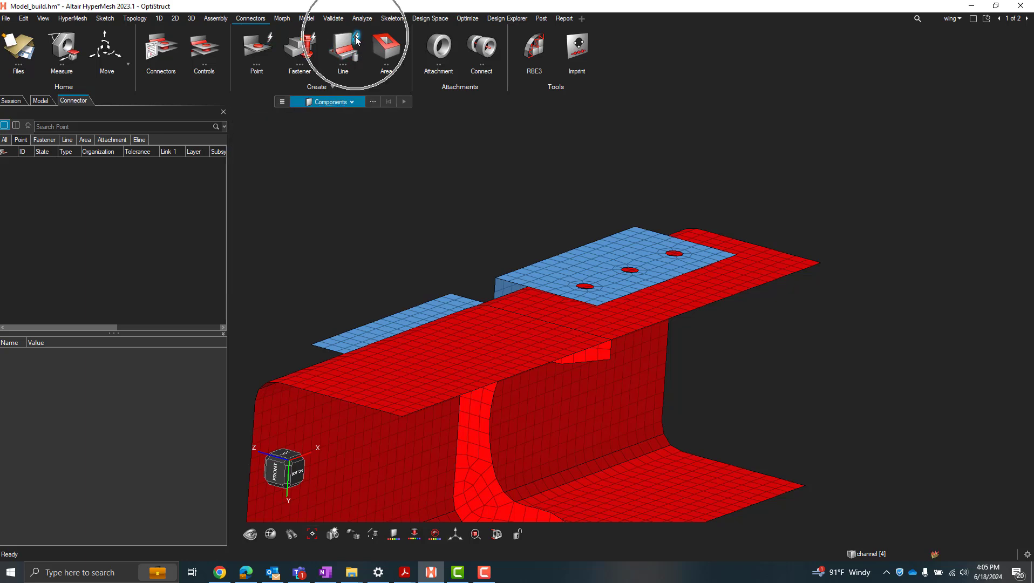
{"action": "left_click", "coordinate": [281, 102]}
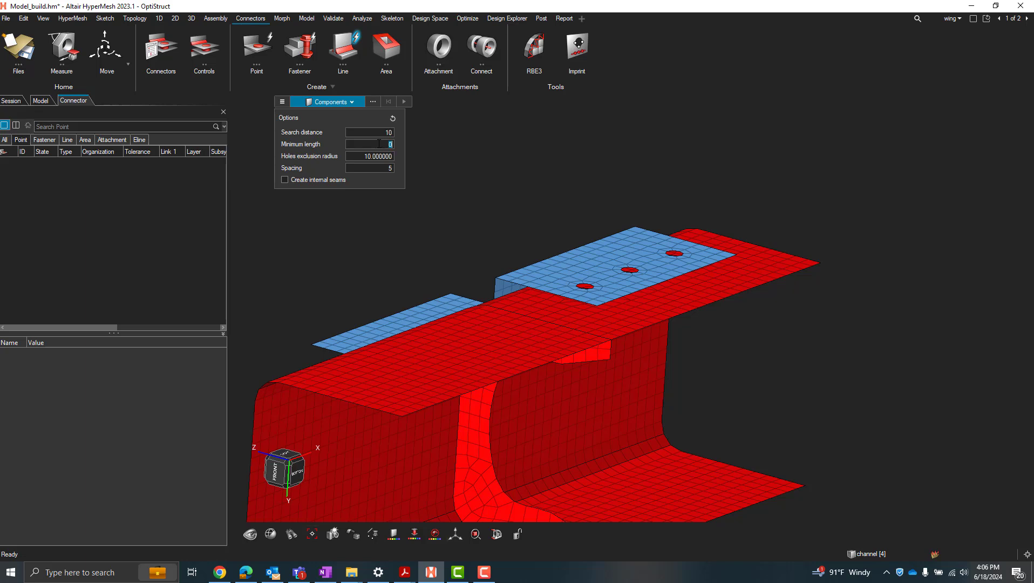
{"action": "left_click", "coordinate": [367, 156]}
{"action": "left_click", "coordinate": [584, 288]}
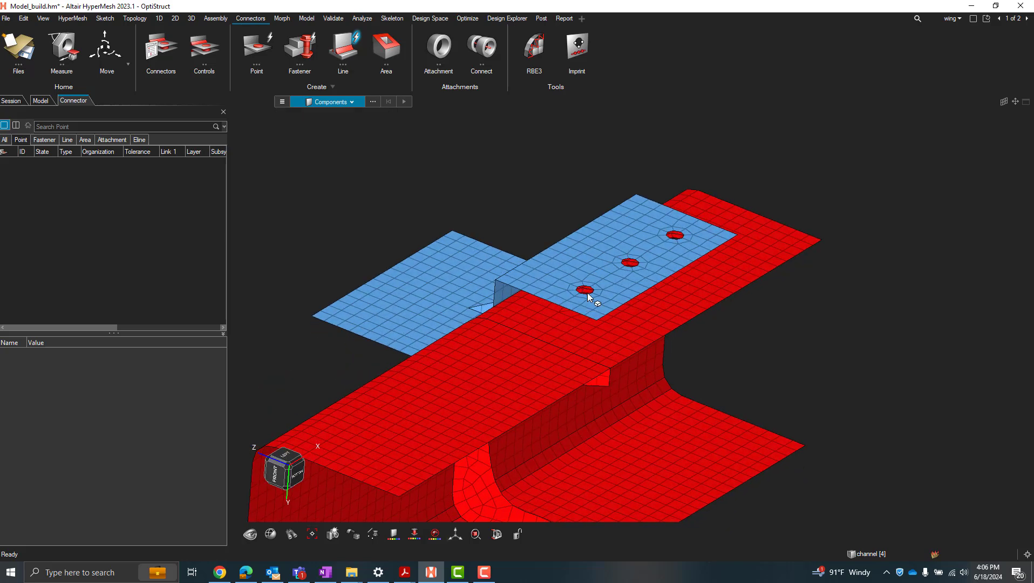
{"action": "left_click", "coordinate": [281, 101]}
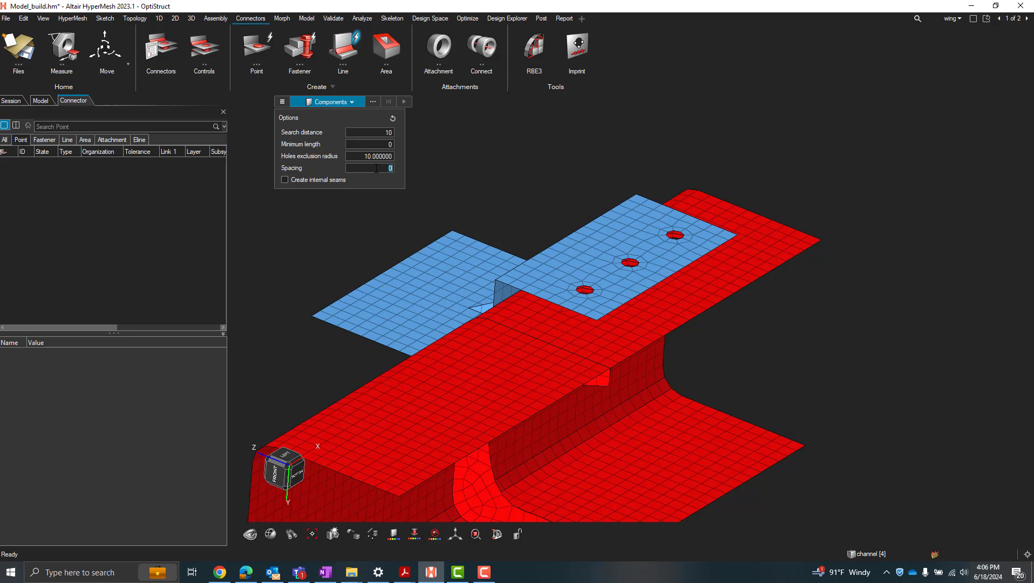
{"action": "left_click", "coordinate": [513, 167]}
{"action": "scroll", "coordinate": [514, 174], "scroll_direction": "down", "scroll_amount": 1}
- Window-select both component meshes as the connection partners
{"action": "mouse_move", "coordinate": [817, 137]}
{"action": "left_mouse_down"}
{"action": "mouse_move", "coordinate": [840, 157]}
{"action": "mouse_move", "coordinate": [357, 368]}
{"action": "left_mouse_up"}
- Create the line connectors along the bracket edges, inspect them, and leave the Line tool
{"action": "left_click", "coordinate": [405, 101]}
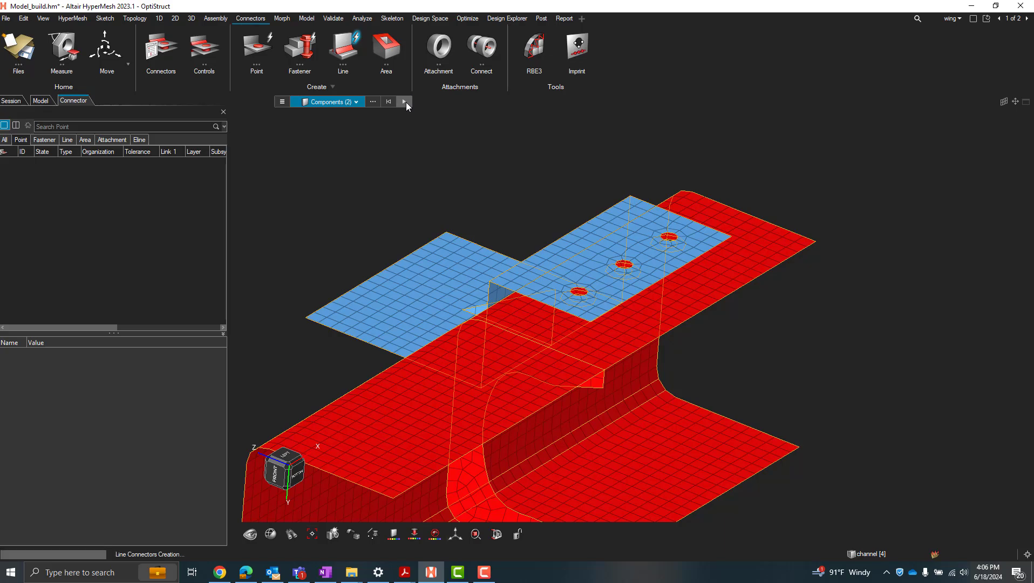
{"action": "mouse_move", "coordinate": [419, 335]}
{"action": "middle_mouse_down"}
{"action": "mouse_move", "coordinate": [517, 345]}
{"action": "mouse_move", "coordinate": [459, 343]}
{"action": "mouse_move", "coordinate": [550, 371]}
{"action": "middle_mouse_up"}
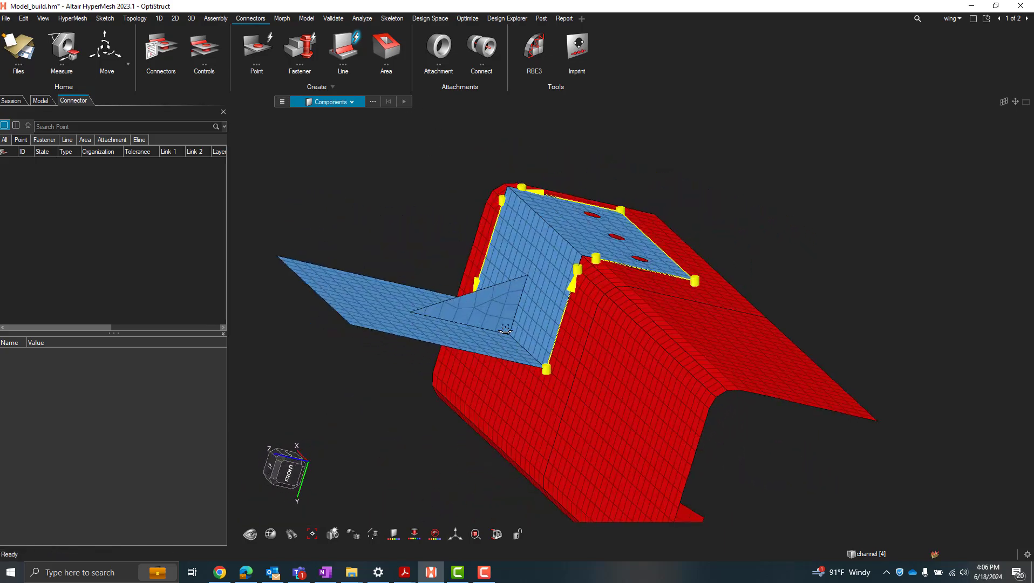
{"action": "mouse_move", "coordinate": [565, 315]}
{"action": "middle_mouse_down"}
{"action": "mouse_move", "coordinate": [548, 344]}
{"action": "mouse_move", "coordinate": [555, 322]}
{"action": "middle_mouse_up"}
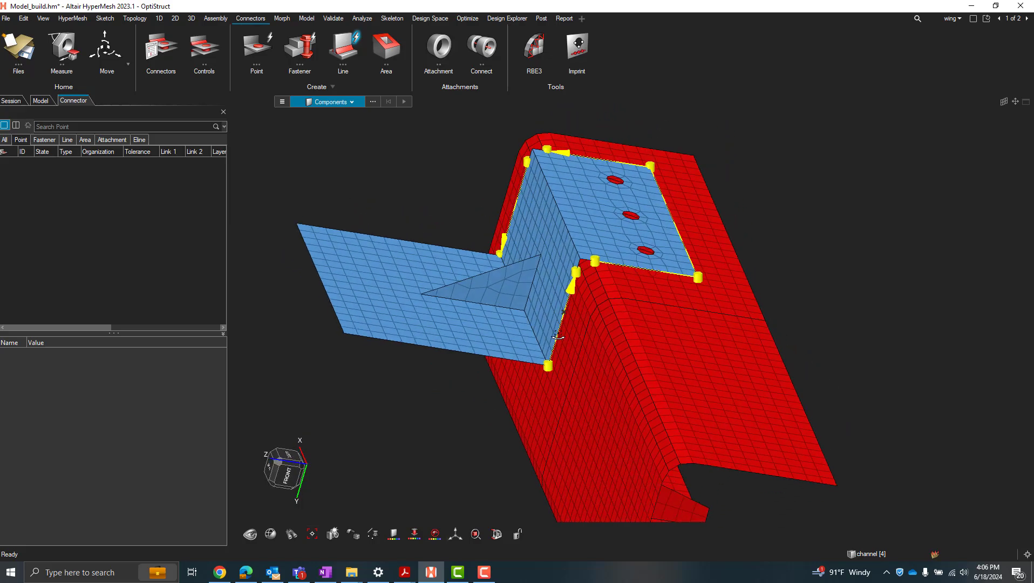
{"action": "mouse_move", "coordinate": [681, 343]}
{"action": "middle_mouse_down"}
{"action": "mouse_move", "coordinate": [630, 363]}
{"action": "mouse_move", "coordinate": [711, 395]}
{"action": "mouse_move", "coordinate": [570, 414]}
{"action": "mouse_move", "coordinate": [385, 280]}
{"action": "middle_mouse_up"}
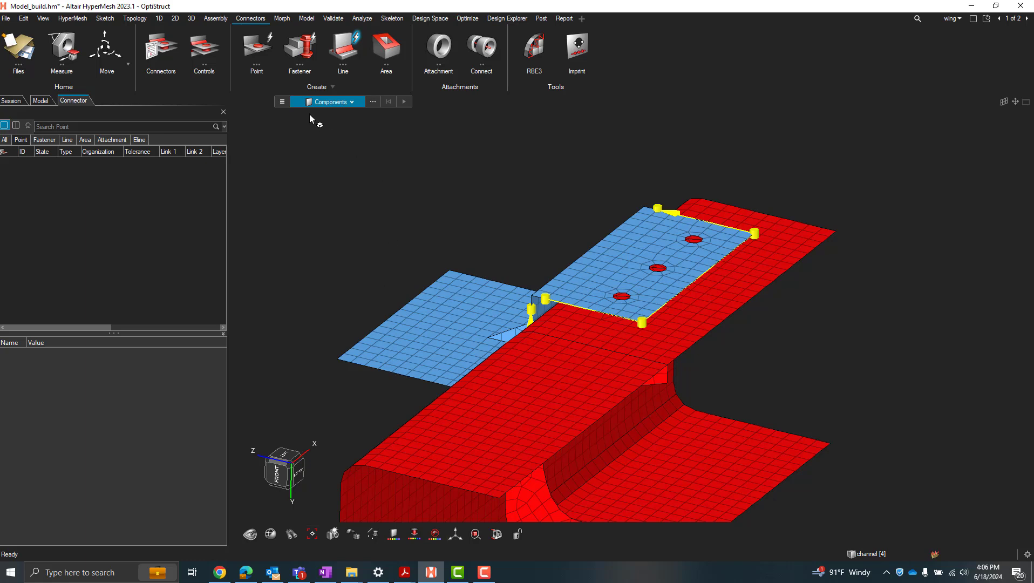
{"action": "left_click", "coordinate": [356, 39]}
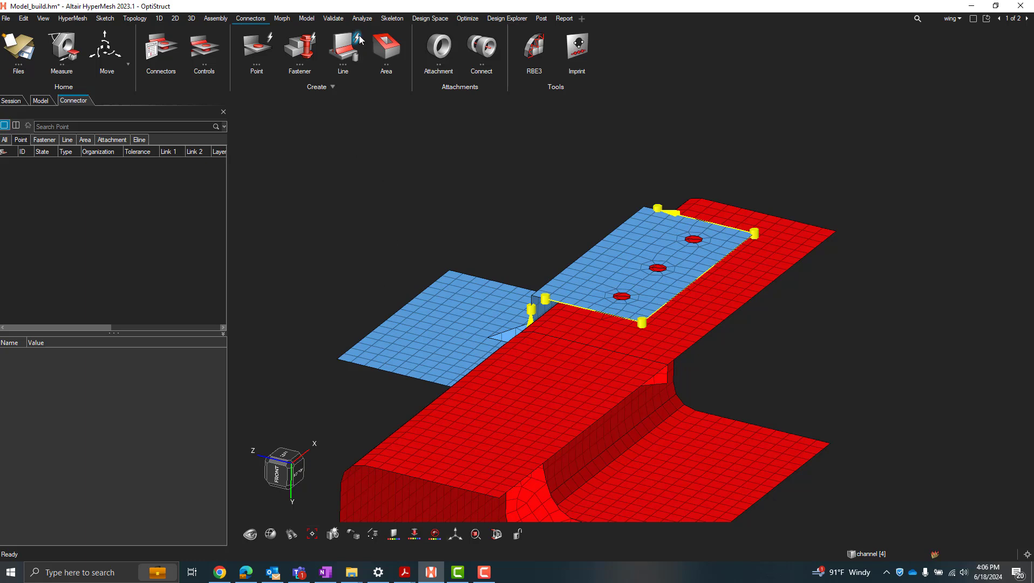
- Delete the old line_rigid control in the Connector Control Manager's Line list
{"action": "left_click", "coordinate": [203, 50]}
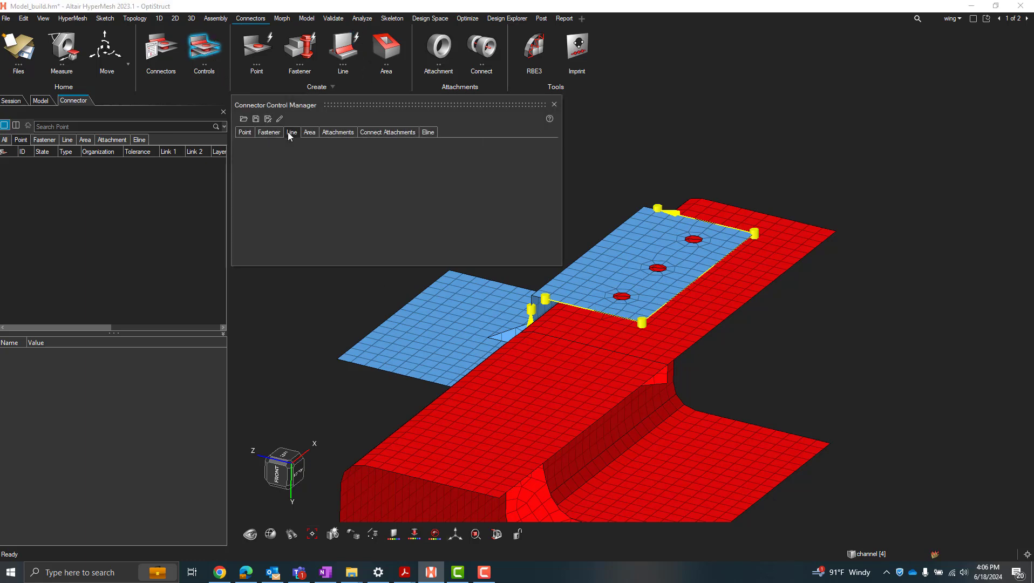
{"action": "left_click", "coordinate": [291, 131]}
{"action": "right_click", "coordinate": [257, 167]}
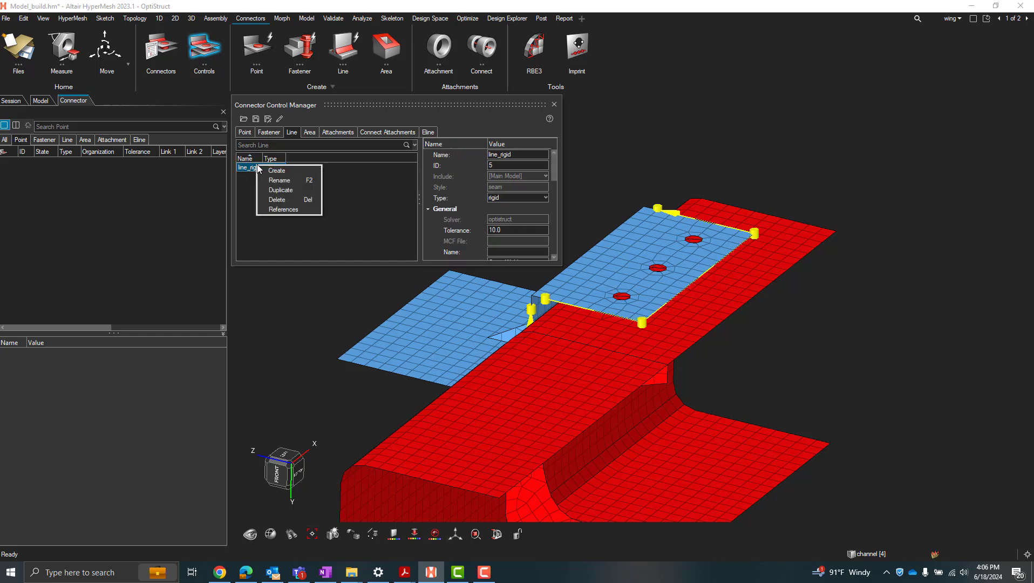
{"action": "left_click", "coordinate": [277, 199]}
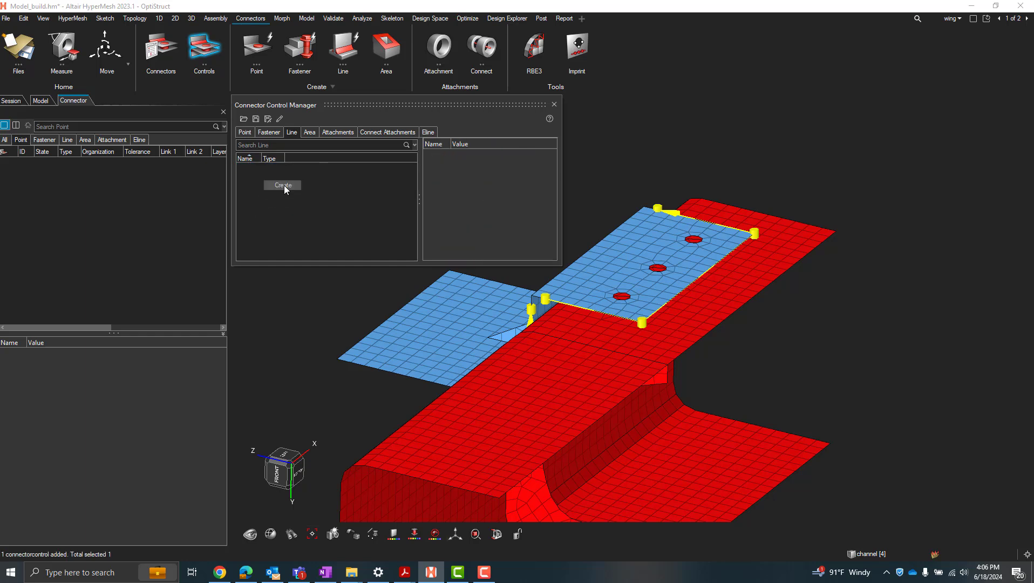
- Create a new line control named rigid_line of type rigid and close the manager
{"action": "left_click", "coordinate": [284, 186]}
{"action": "type", "text": "rigid_li"}
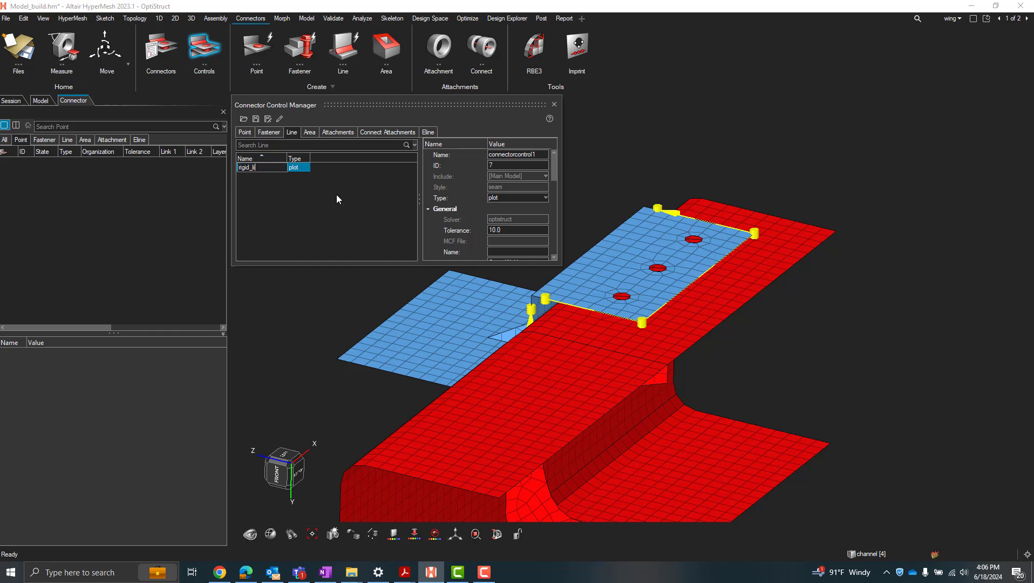
{"action": "type", "text": "ne"}
{"action": "key", "text": "Return"}
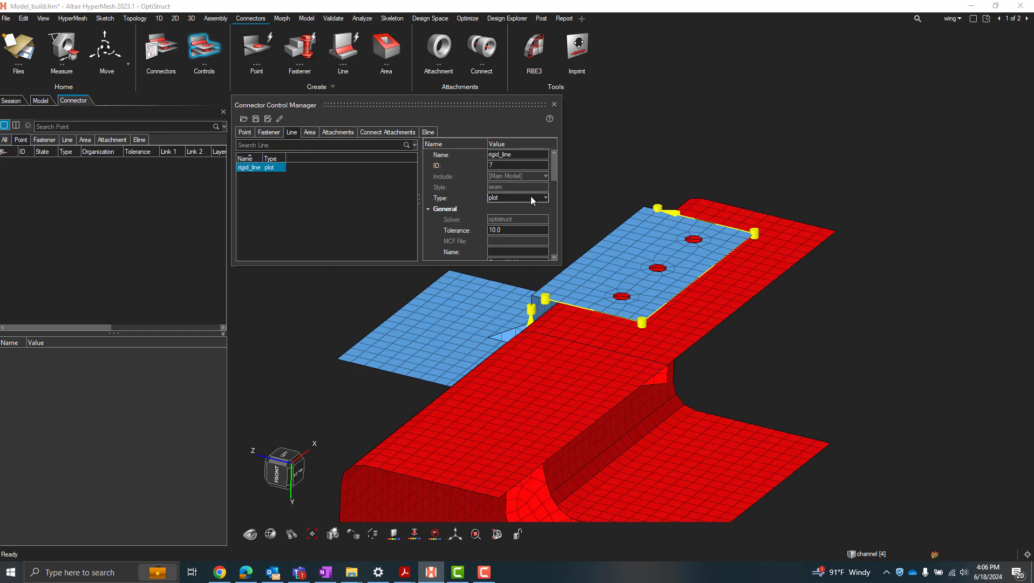
{"action": "left_click", "coordinate": [530, 196]}
{"action": "left_click", "coordinate": [499, 231]}
{"action": "left_click", "coordinate": [554, 104]}
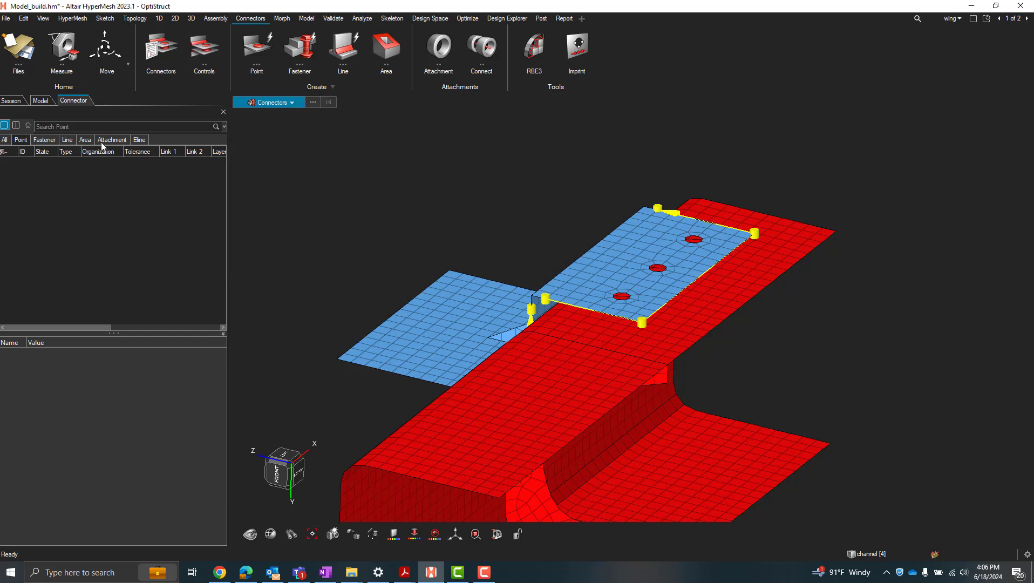
- Assign the rigid_line control to all three line connectors, making them RBE2 type
{"action": "left_click", "coordinate": [66, 141]}
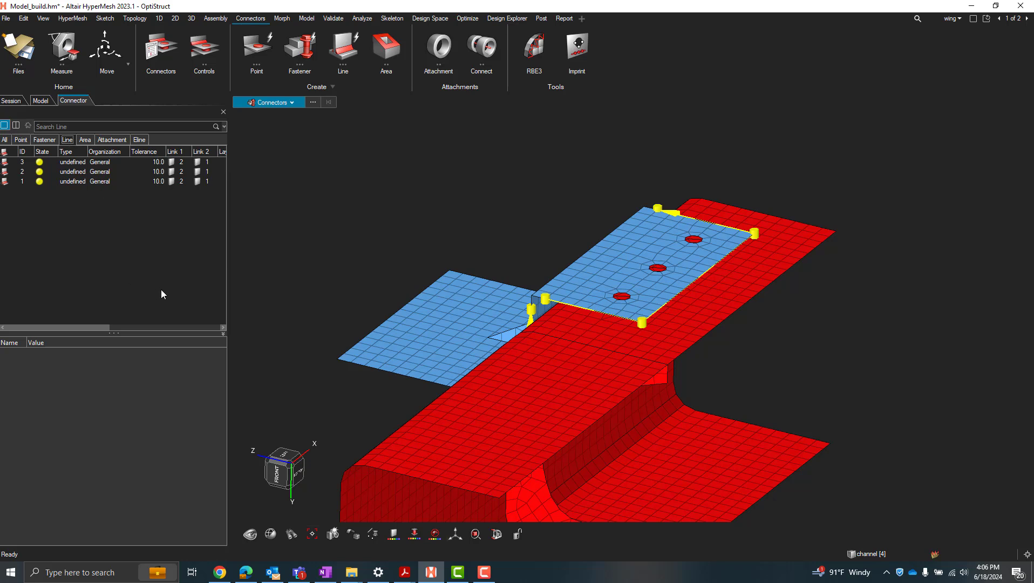
{"action": "left_click_drag", "start_coordinate": [111, 245], "coordinate": [81, 158]}
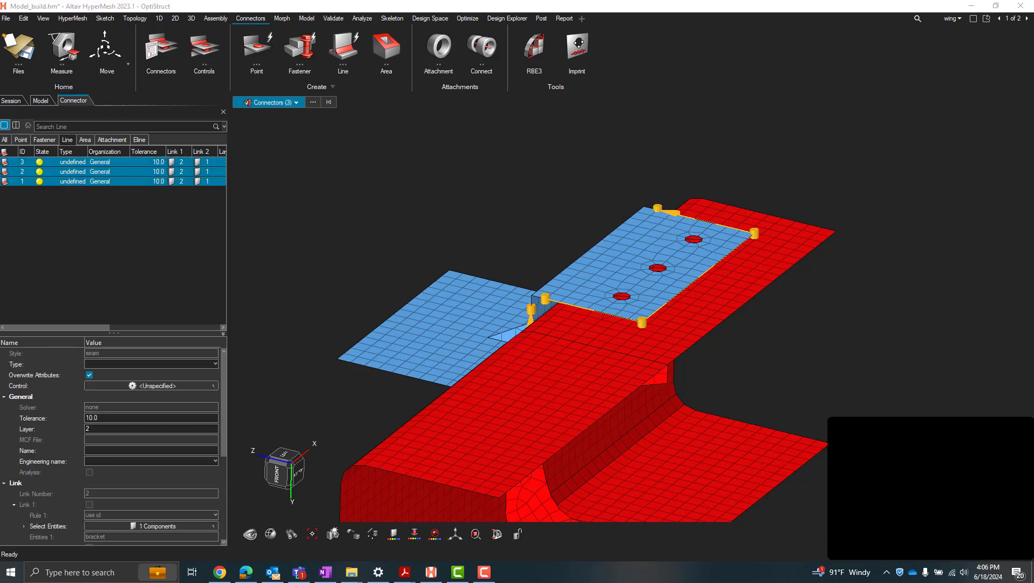
{"action": "left_click", "coordinate": [153, 386]}
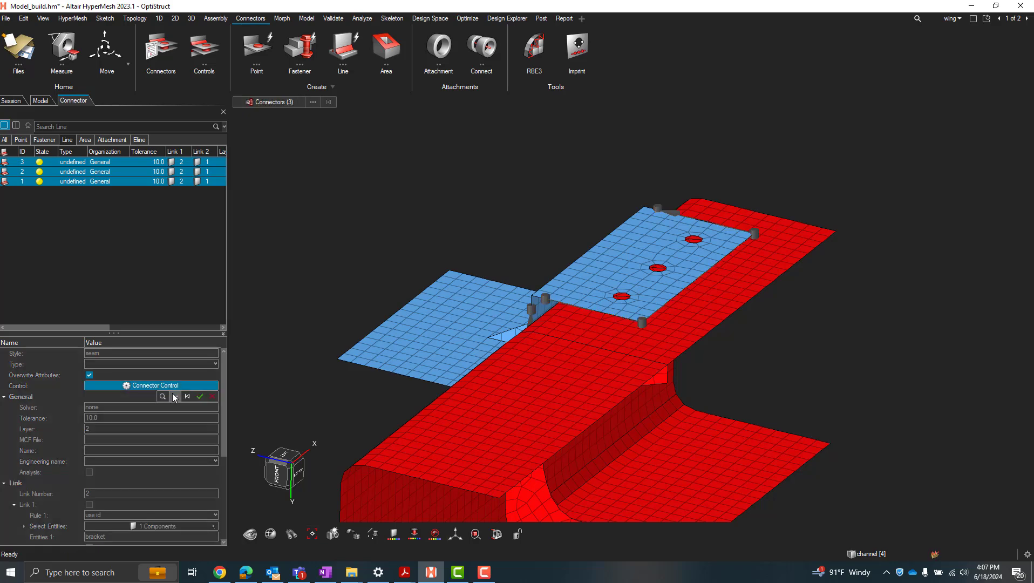
{"action": "left_click", "coordinate": [173, 396]}
{"action": "left_click", "coordinate": [119, 441]}
{"action": "double_click", "coordinate": [119, 440]}
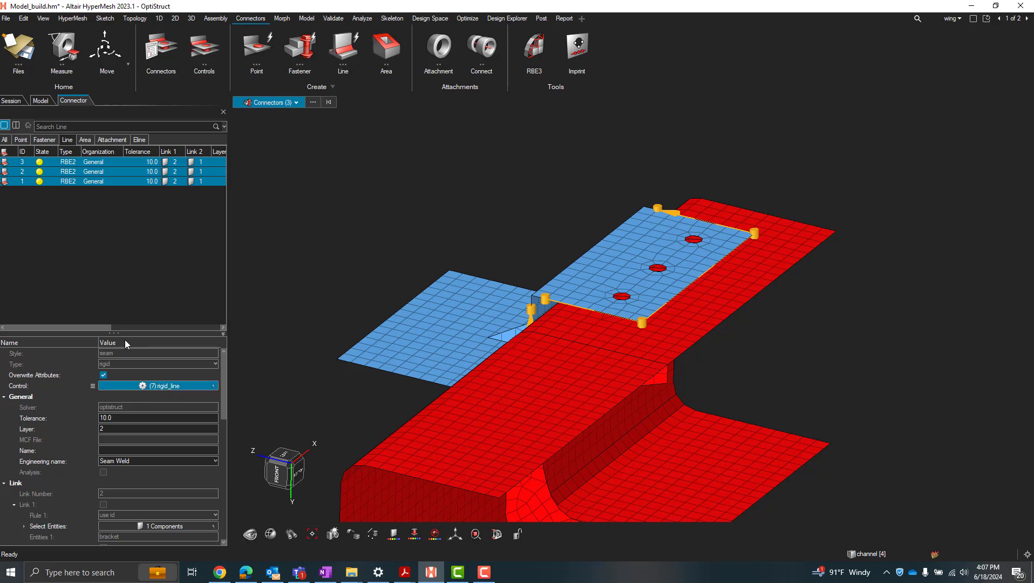
- Realize the three line connectors and inspect the overlap failure on one of them
{"action": "right_click", "coordinate": [86, 179]}
{"action": "left_click", "coordinate": [115, 218]}
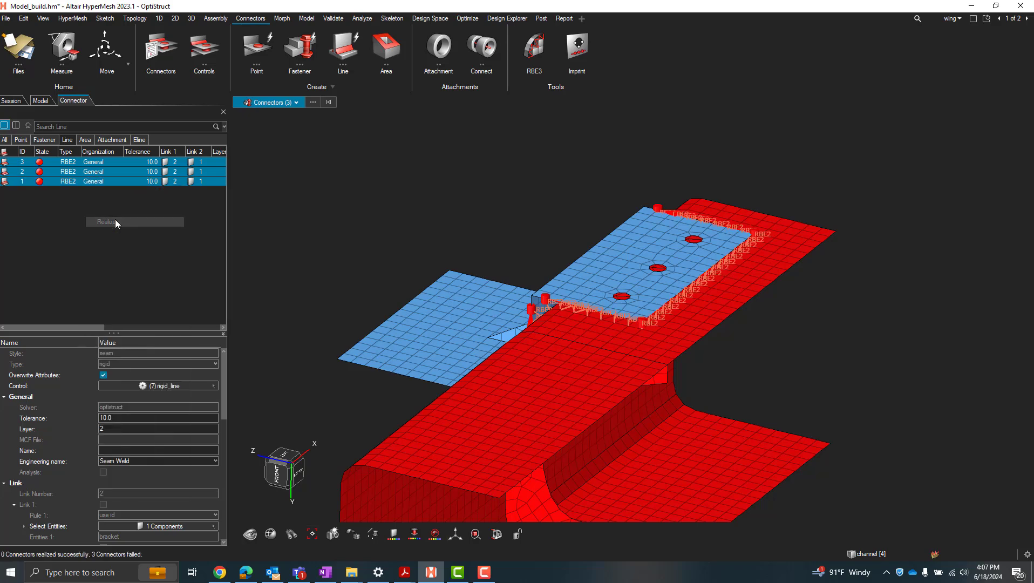
{"action": "middle_click_drag", "start_coordinate": [654, 440], "coordinate": [609, 451]}
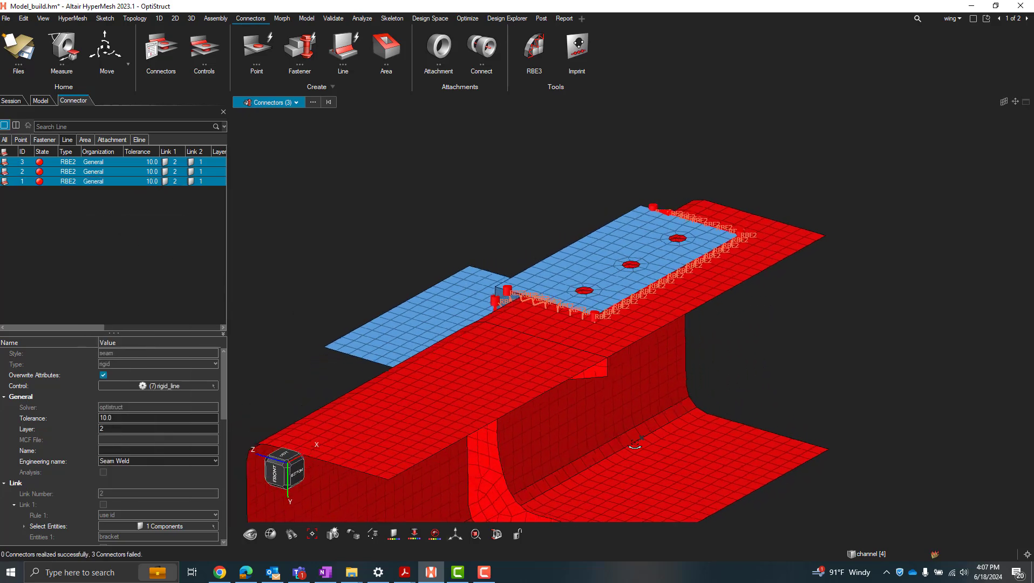
{"action": "scroll", "coordinate": [484, 339], "scroll_direction": "up", "scroll_amount": 5}
{"action": "left_click", "coordinate": [483, 283]}
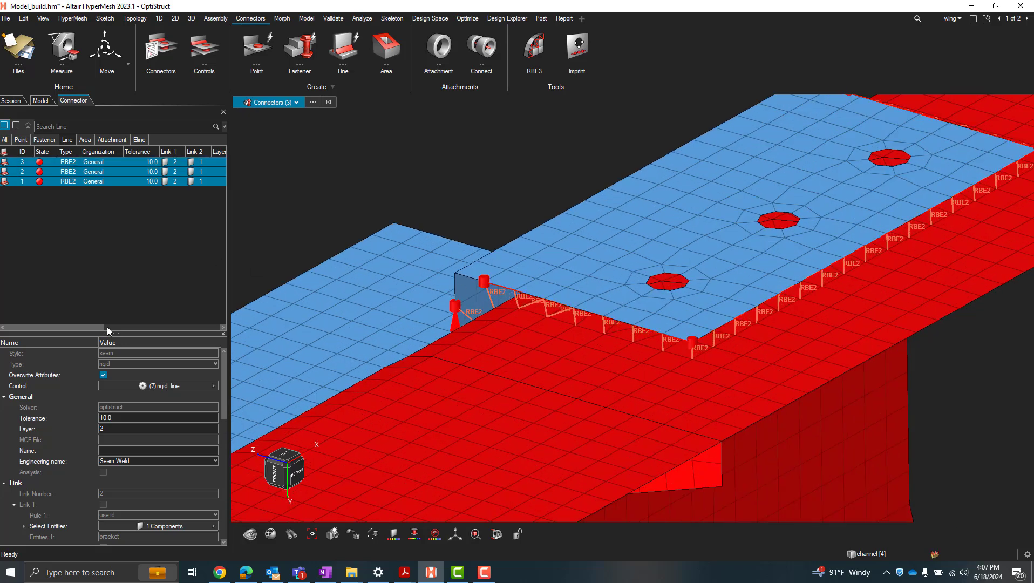
{"action": "left_click_drag", "start_coordinate": [57, 327], "coordinate": [174, 327]}
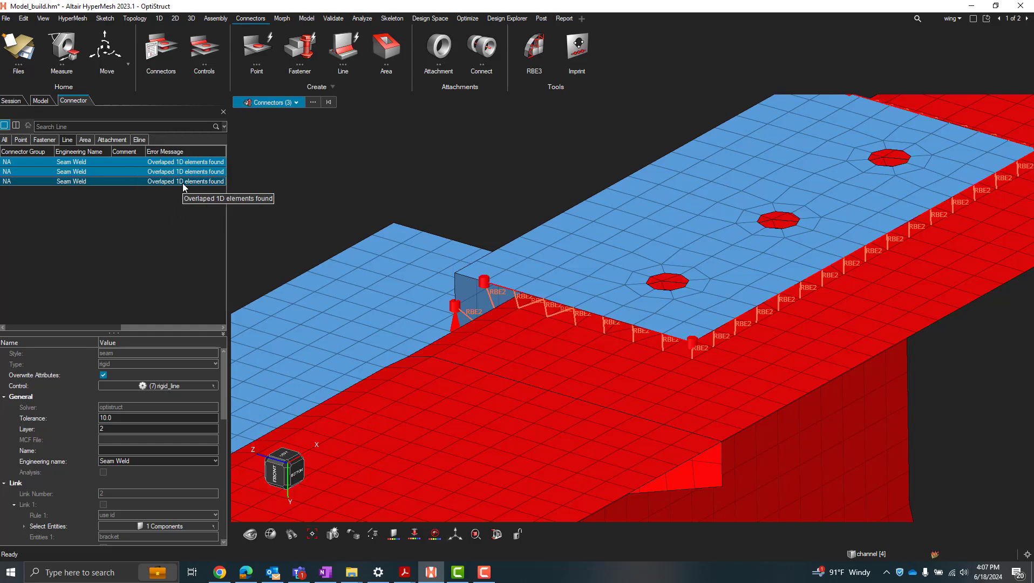
- Update the failed connectors so all three realize as RBE2 rigids along the bracket edges
{"action": "right_click", "coordinate": [77, 181]}
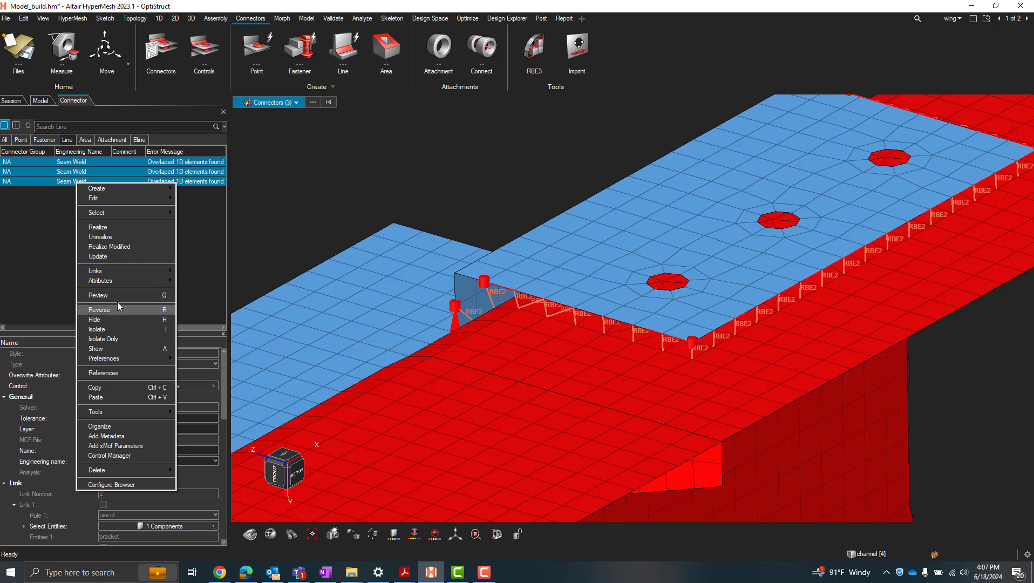
{"action": "left_click", "coordinate": [108, 257]}
{"action": "mouse_move", "coordinate": [598, 347]}
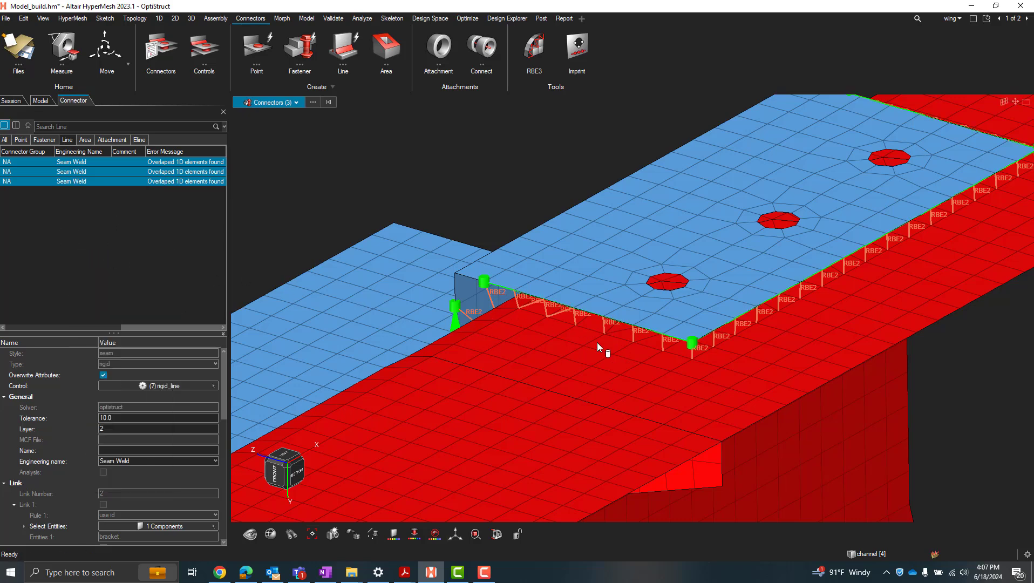
{"action": "mouse_move", "coordinate": [597, 343]}
{"action": "middle_mouse_down"}
{"action": "mouse_move", "coordinate": [605, 335]}
{"action": "mouse_move", "coordinate": [566, 323]}
{"action": "middle_mouse_up"}
{"action": "left_click_drag", "start_coordinate": [161, 327], "coordinate": [32, 327]}
{"action": "scroll", "coordinate": [664, 337], "scroll_direction": "up", "scroll_amount": 3}
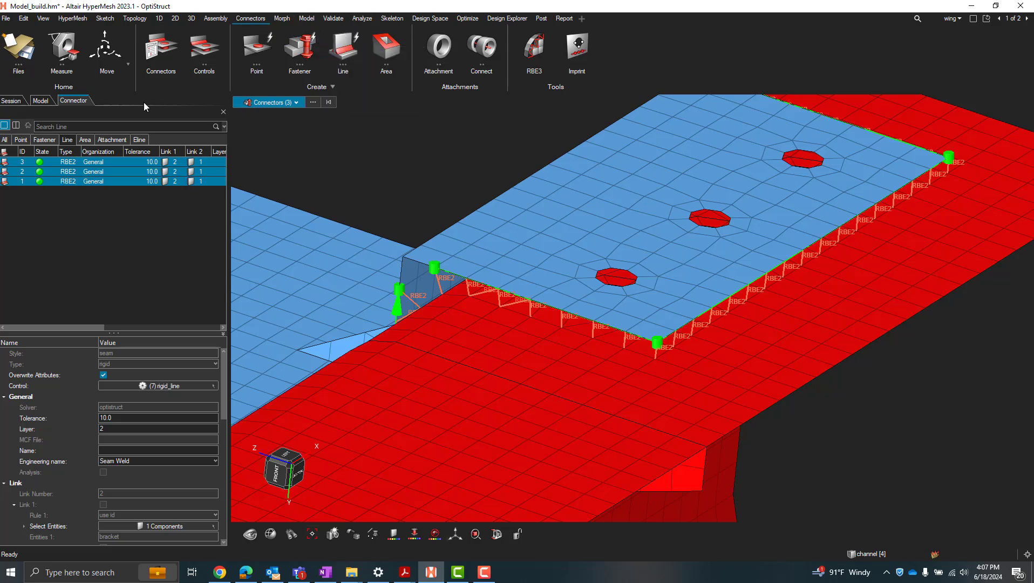
- Start bolt fastener creation from the Fastener list and review its hole options
{"action": "left_click", "coordinate": [43, 140]}
{"action": "scroll", "coordinate": [550, 352], "scroll_direction": "down", "scroll_amount": 4}
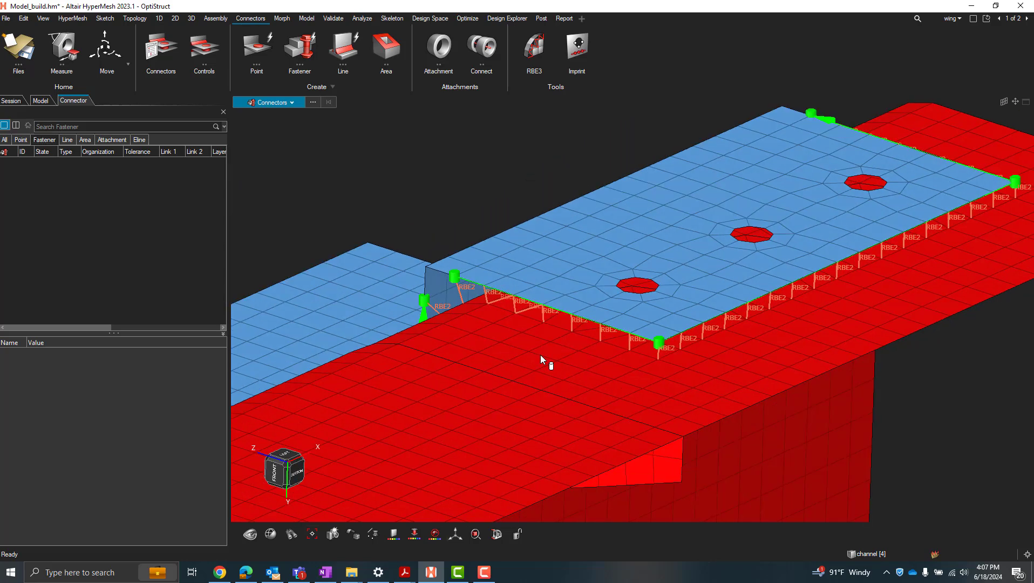
{"action": "middle_click_drag", "start_coordinate": [604, 371], "coordinate": [601, 431]}
{"action": "left_click", "coordinate": [312, 38]}
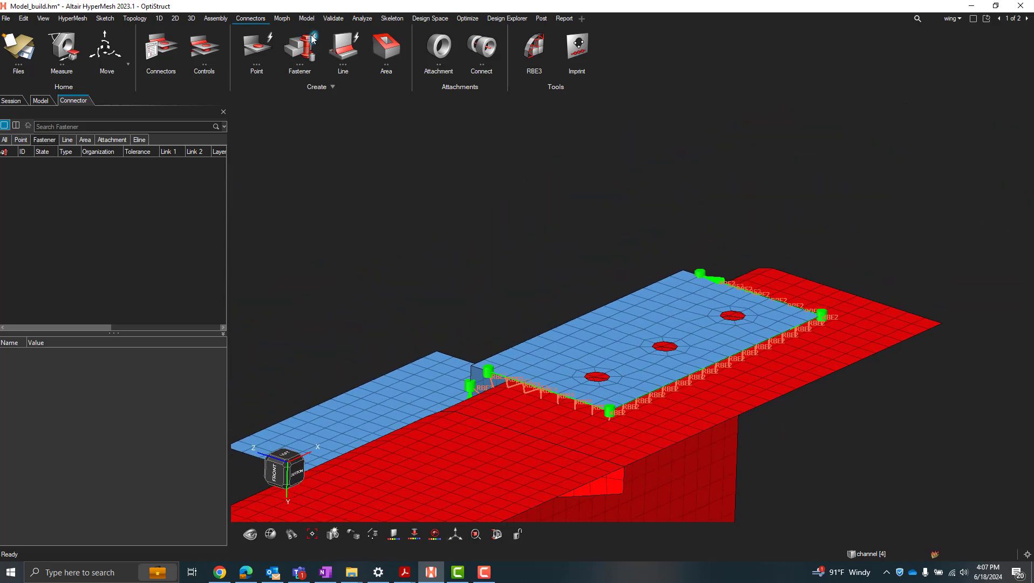
{"action": "left_click", "coordinate": [240, 102]}
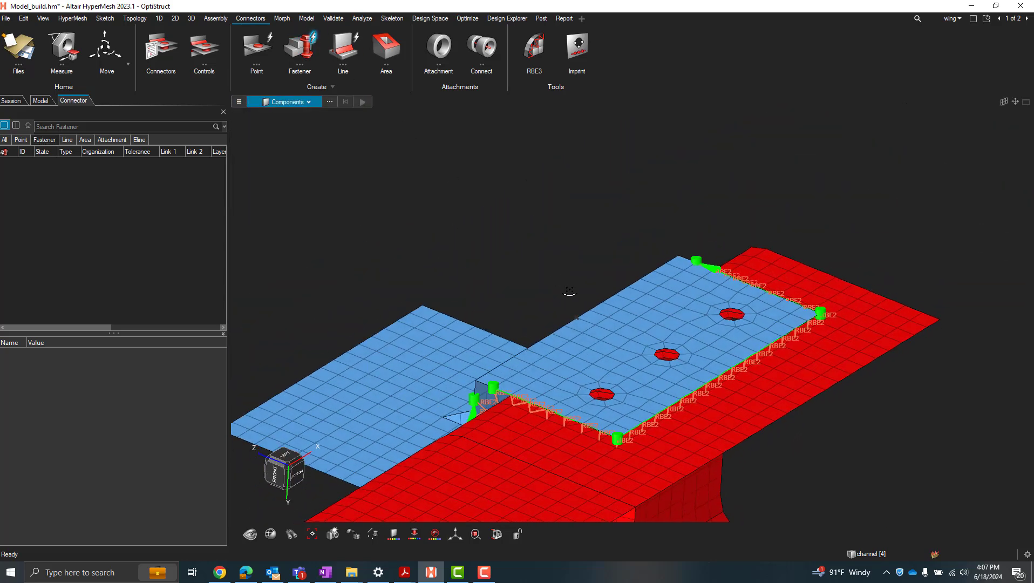
{"action": "middle_click_drag", "start_coordinate": [495, 223], "coordinate": [565, 283]}
{"action": "left_click", "coordinate": [240, 101]}
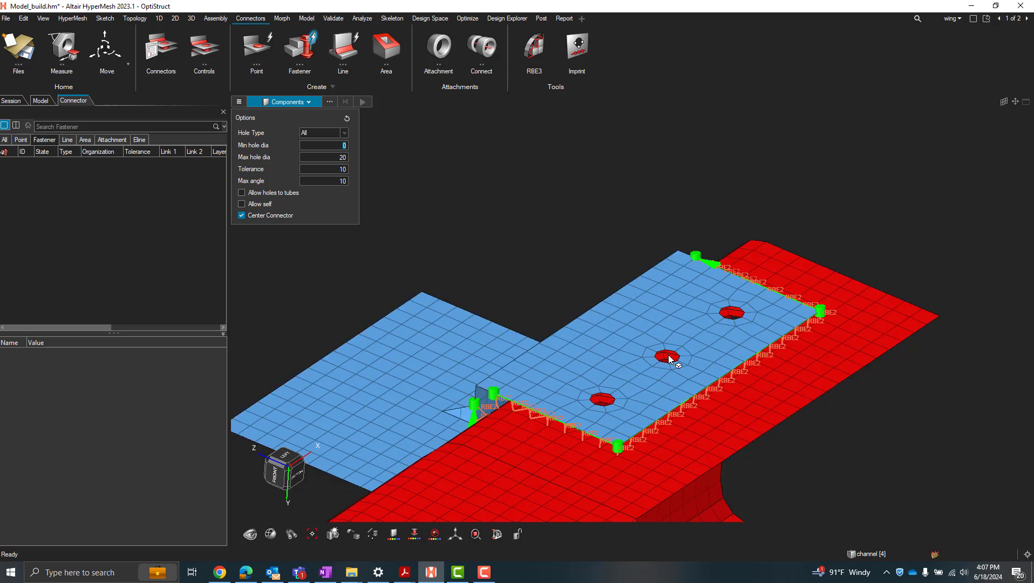
- Measure the lower bracket hole's diameter as 6.00, then return to the fastener tool
{"action": "middle_click_drag", "start_coordinate": [702, 347], "coordinate": [662, 380]}
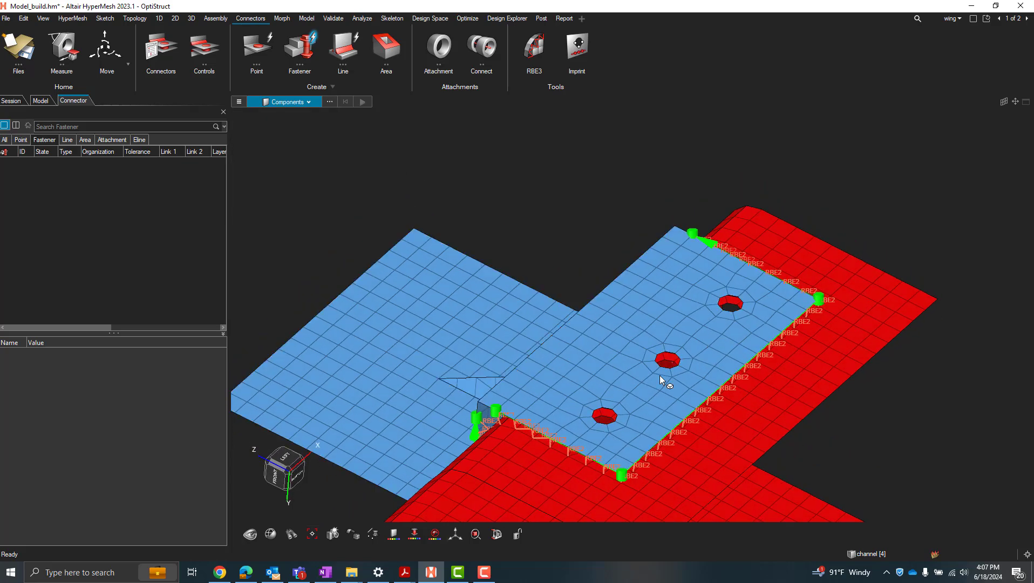
{"action": "left_click", "coordinate": [62, 49]}
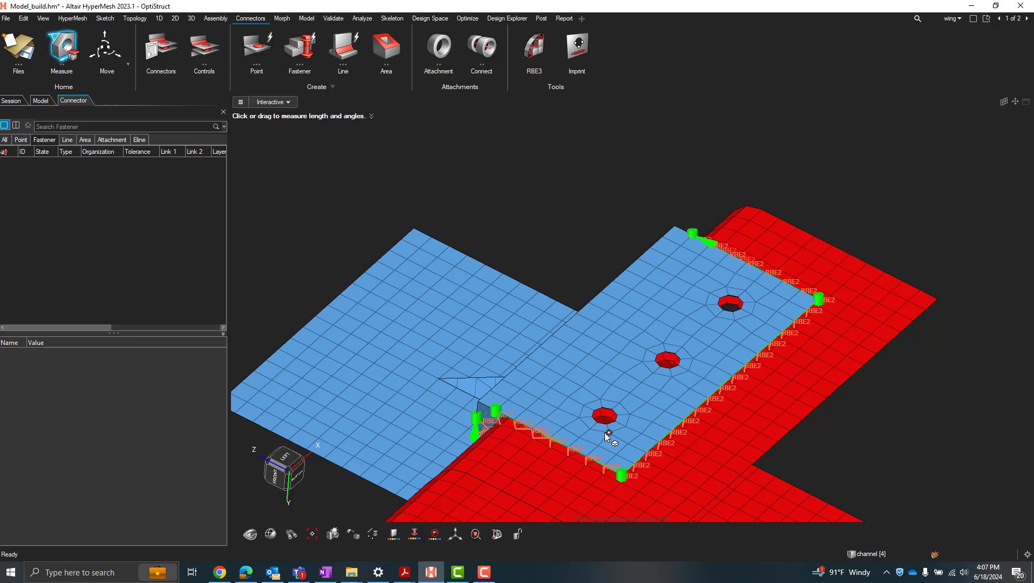
{"action": "scroll", "coordinate": [592, 423], "scroll_direction": "up", "scroll_amount": 5}
{"action": "scroll", "coordinate": [589, 418], "scroll_direction": "up", "scroll_amount": 1}
{"action": "left_click_drag", "start_coordinate": [590, 404], "coordinate": [643, 355]}
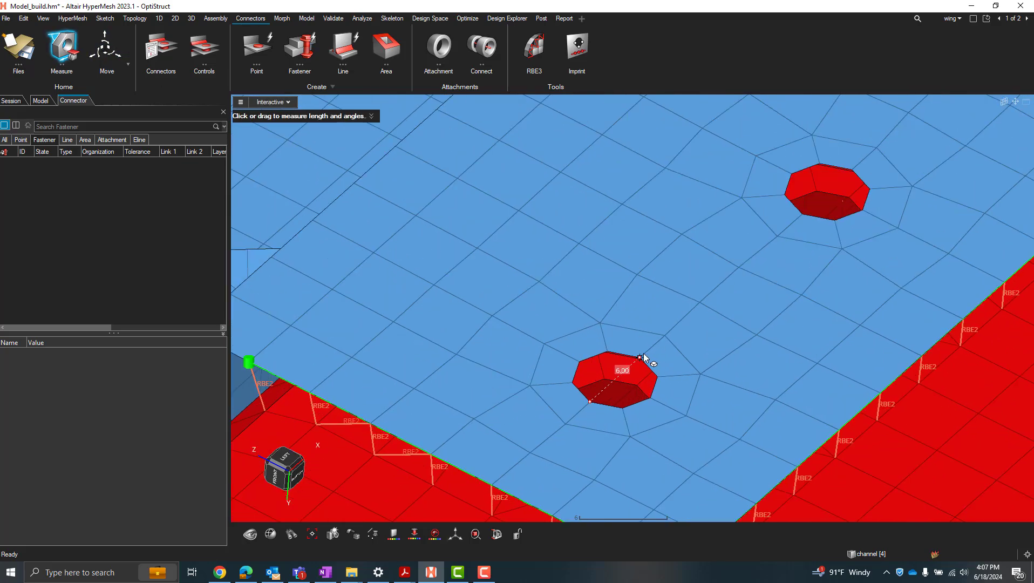
{"action": "scroll", "coordinate": [643, 353], "scroll_direction": "down", "scroll_amount": 3}
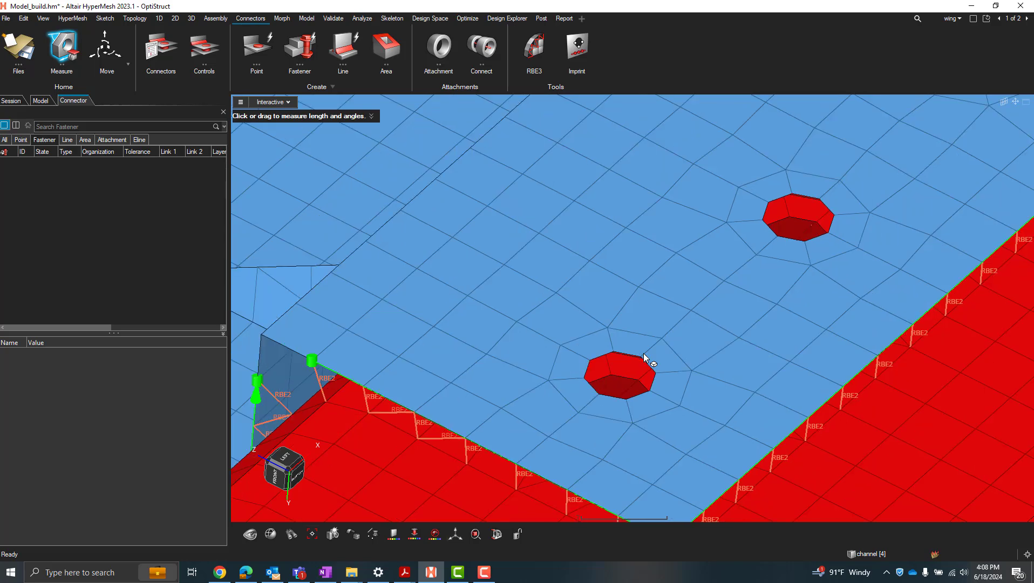
{"action": "scroll", "coordinate": [644, 353], "scroll_direction": "down", "scroll_amount": 3}
{"action": "scroll", "coordinate": [643, 353], "scroll_direction": "down", "scroll_amount": 2}
{"action": "scroll", "coordinate": [643, 353], "scroll_direction": "down", "scroll_amount": 2}
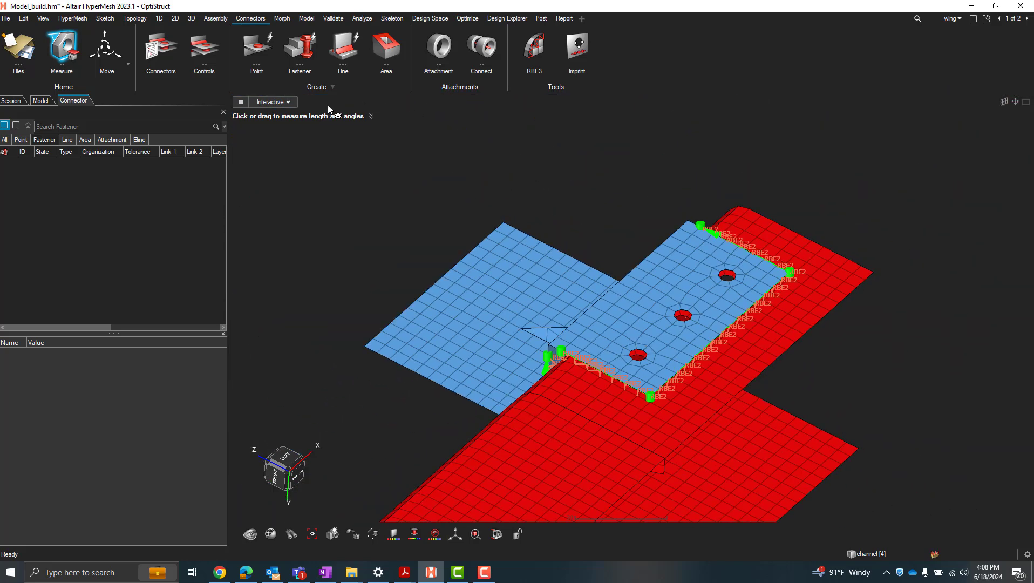
{"action": "key", "text": "Escape"}
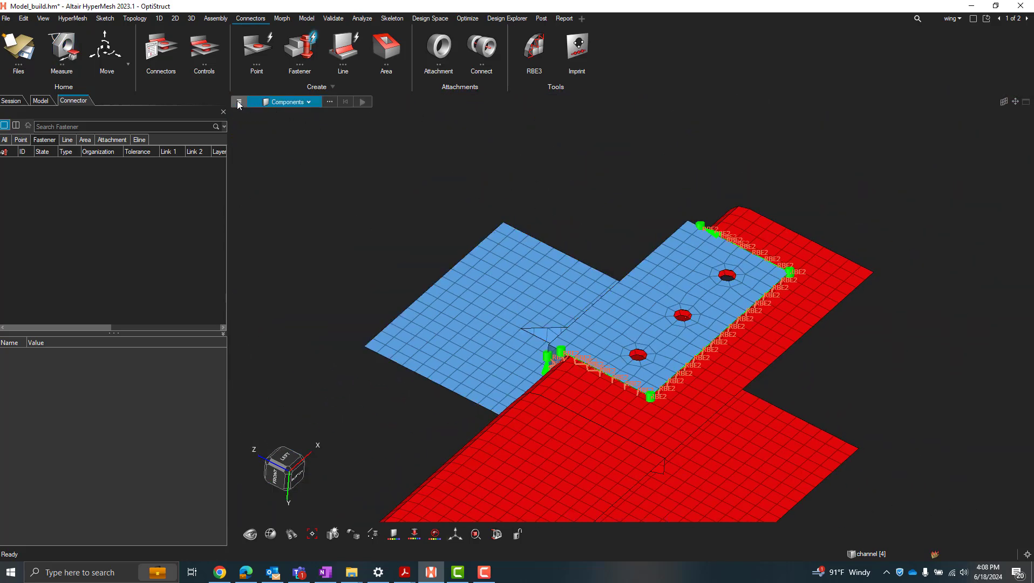
- Set hole detection options (max diameter 10, tolerance 10) and select only the bracket and channel
{"action": "left_click", "coordinate": [239, 101]}
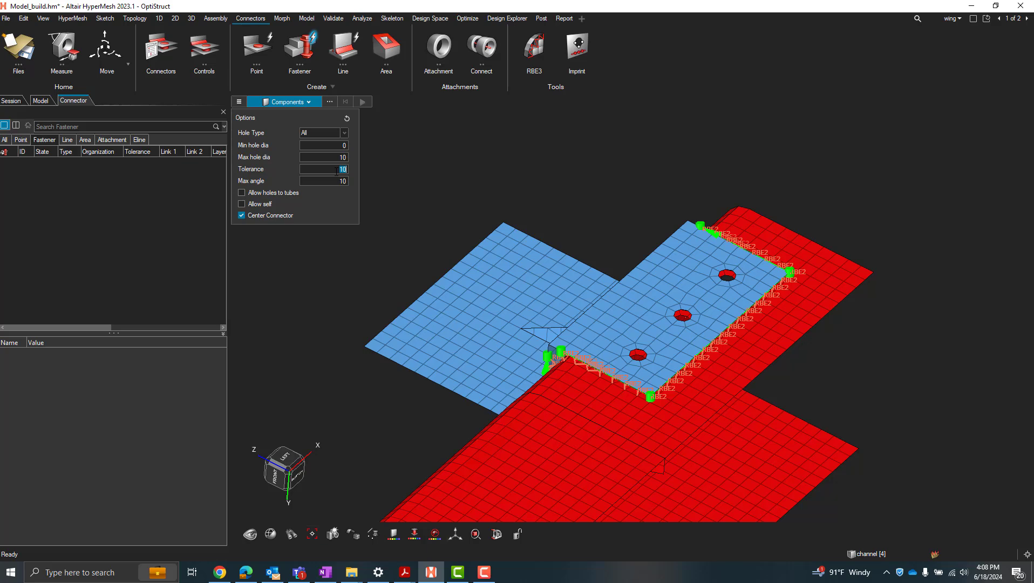
{"action": "left_click", "coordinate": [330, 374]}
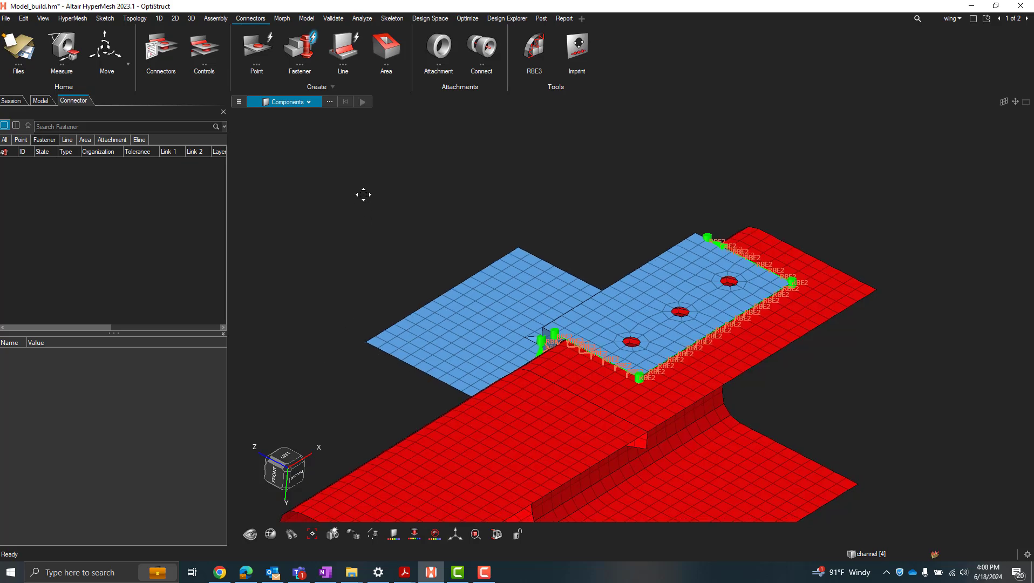
{"action": "middle_click_drag", "start_coordinate": [337, 255], "coordinate": [824, 190]}
{"action": "left_click_drag", "start_coordinate": [865, 175], "coordinate": [415, 397]}
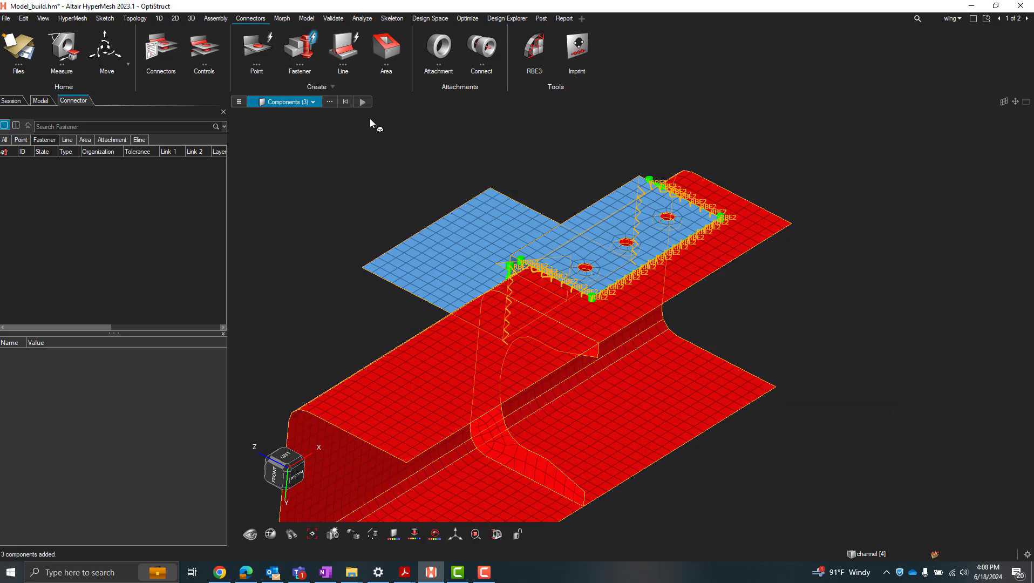
{"action": "left_click", "coordinate": [344, 101]}
{"action": "left_click", "coordinate": [430, 275]}
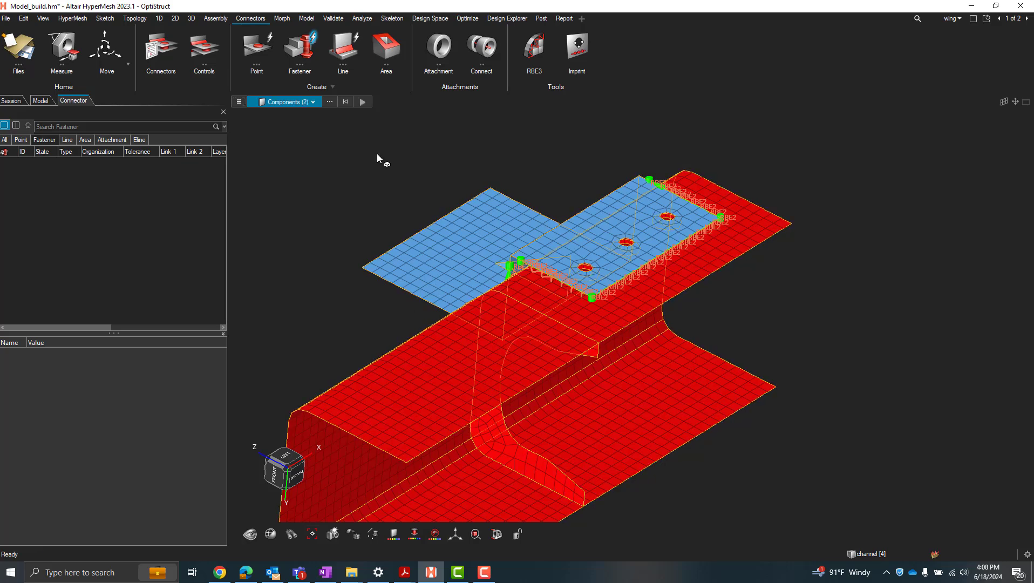
- Create the three fasteners at the bracket holes and inspect them
{"action": "left_click", "coordinate": [365, 102]}
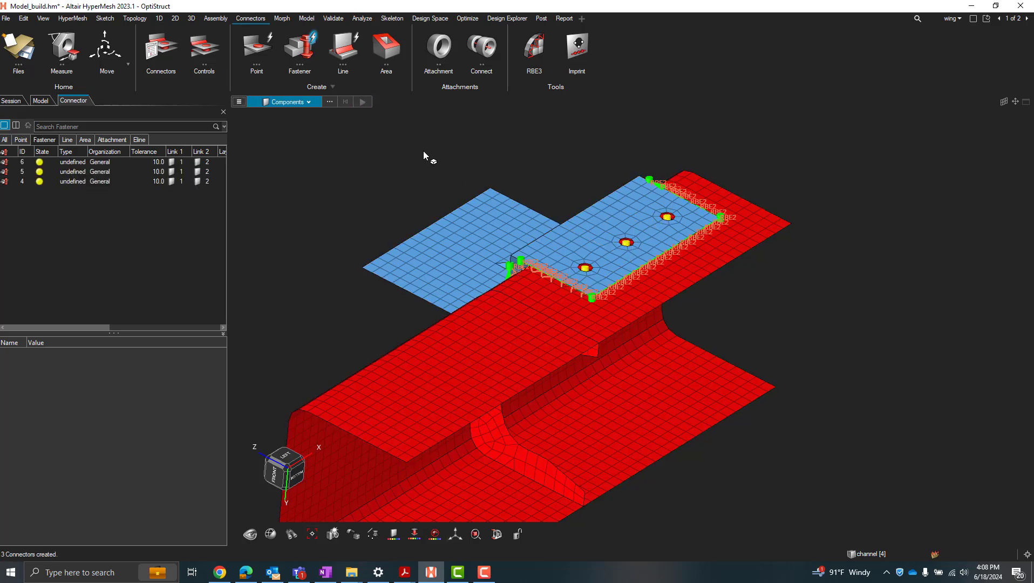
{"action": "scroll", "coordinate": [652, 229], "scroll_direction": "up", "scroll_amount": 3}
{"action": "middle_click_drag", "start_coordinate": [631, 251], "coordinate": [525, 347]}
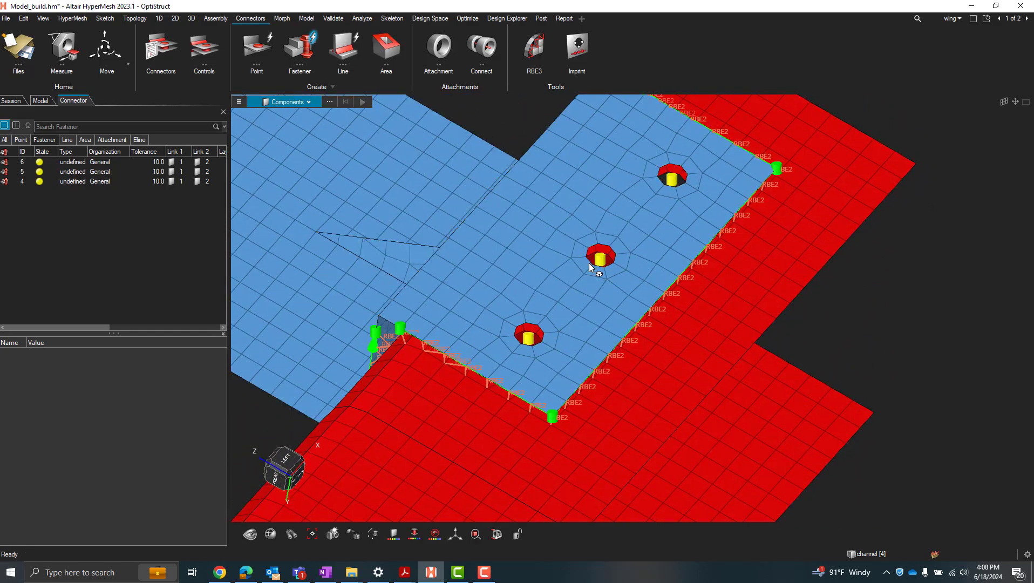
{"action": "middle_click_drag", "start_coordinate": [583, 270], "coordinate": [684, 299]}
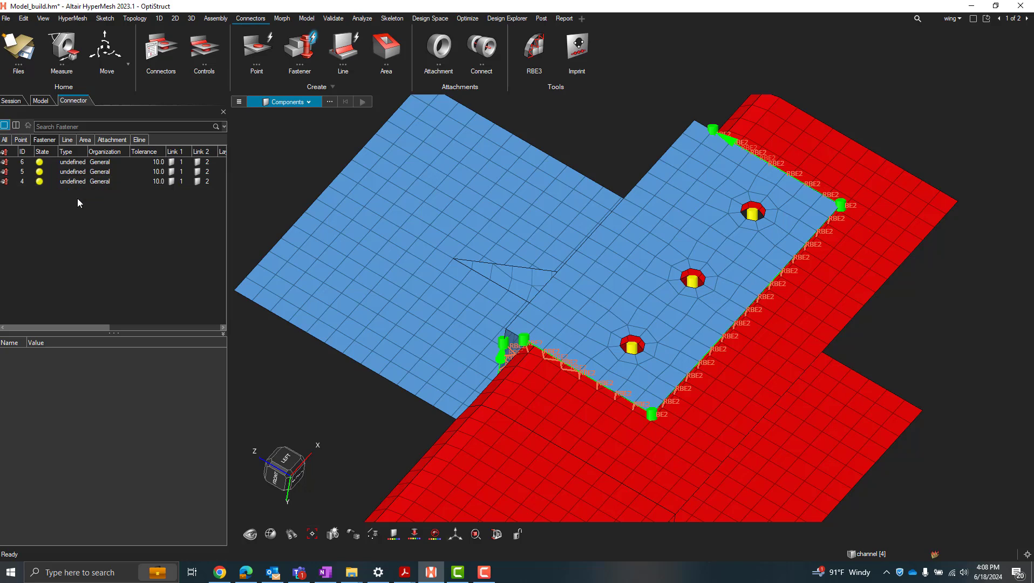
- Delete the old fastener_contrl control in the Connector Control Manager's Fastener list
{"action": "left_click", "coordinate": [203, 50]}
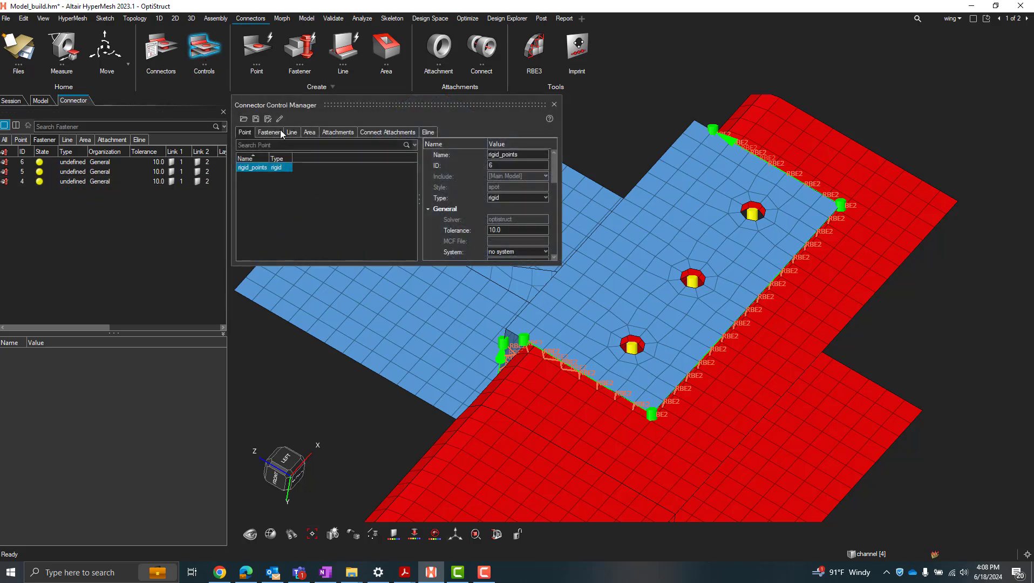
{"action": "left_click", "coordinate": [268, 131]}
{"action": "left_click", "coordinate": [268, 168]}
{"action": "right_click", "coordinate": [269, 170]}
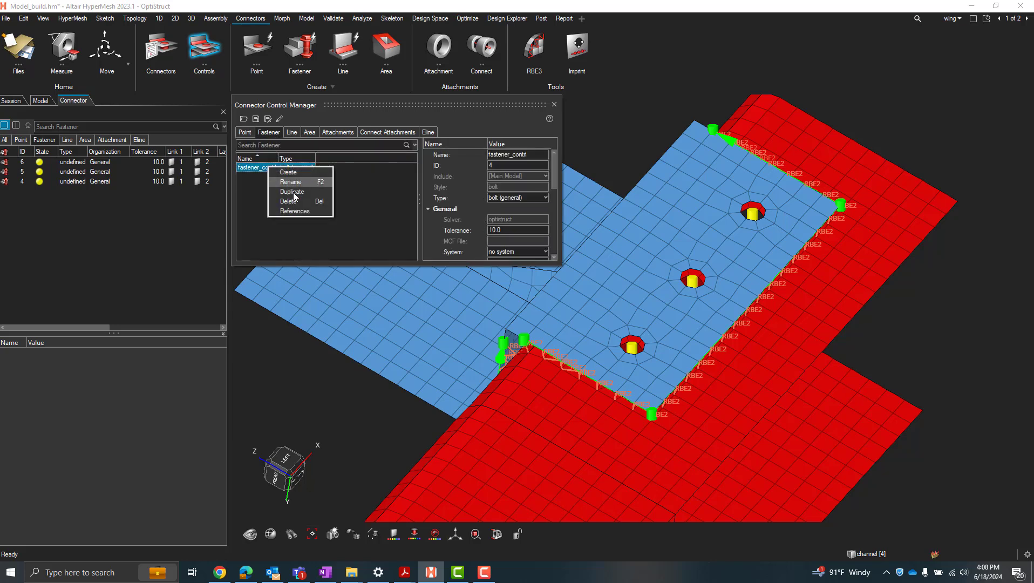
{"action": "left_click", "coordinate": [291, 201]}
- Create a new fastener control named rigid_fastener of type bolt (general) and close the manager
{"action": "right_click", "coordinate": [293, 185]}
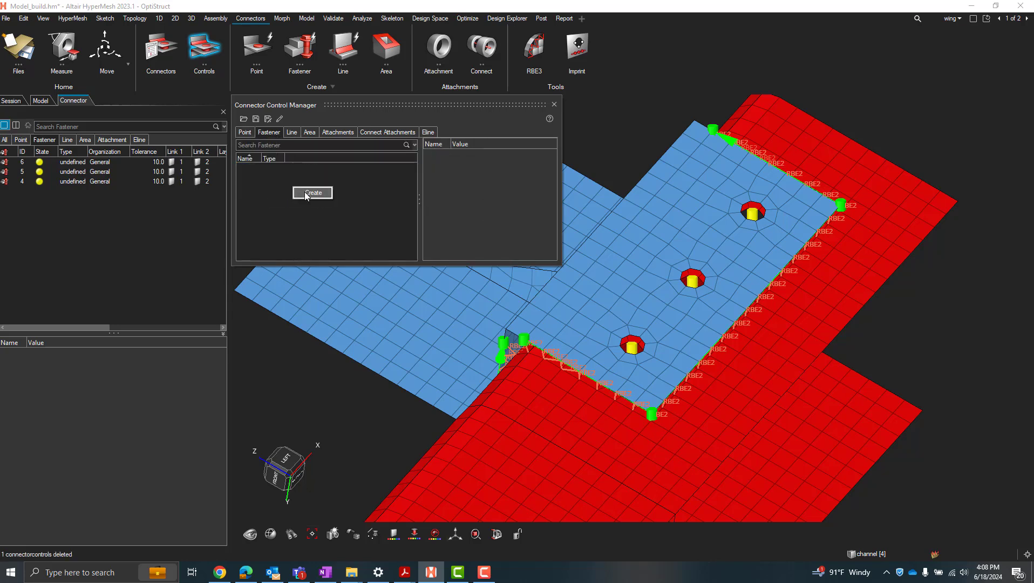
{"action": "left_click", "coordinate": [305, 195]}
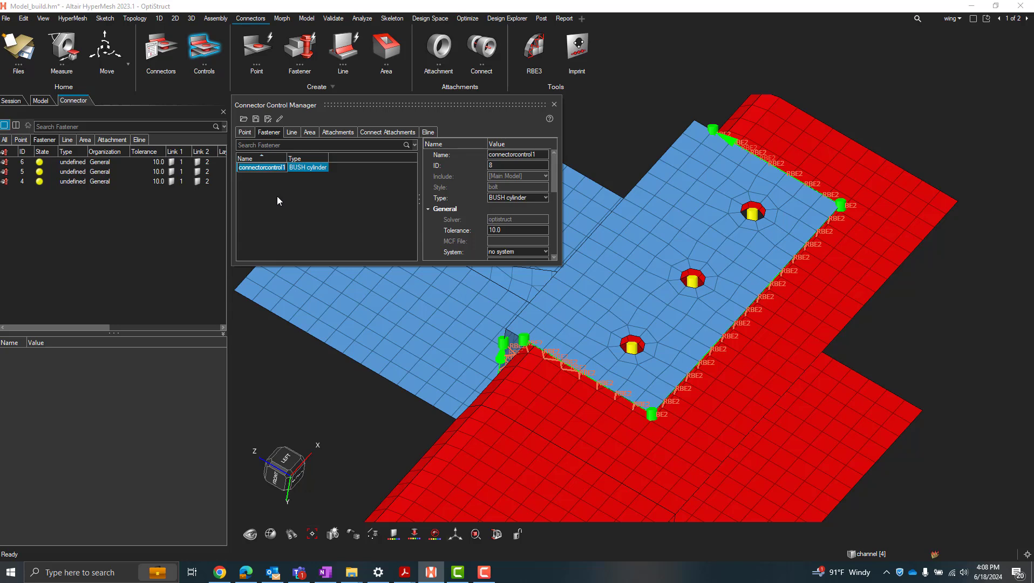
{"action": "type", "text": "rigid_fa"}
{"action": "type", "text": "stener"}
{"action": "key", "text": "Return"}
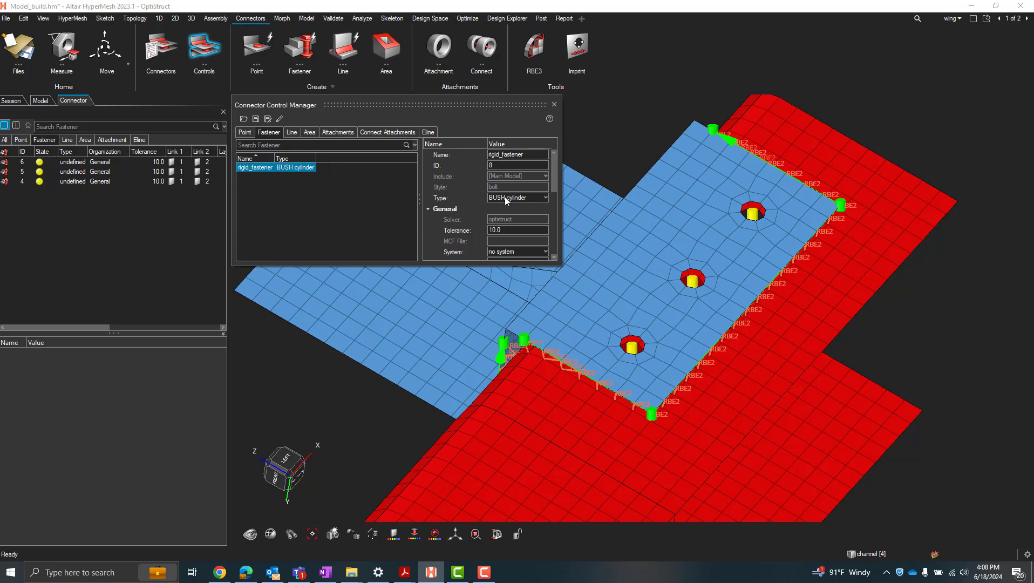
{"action": "left_click", "coordinate": [529, 200]}
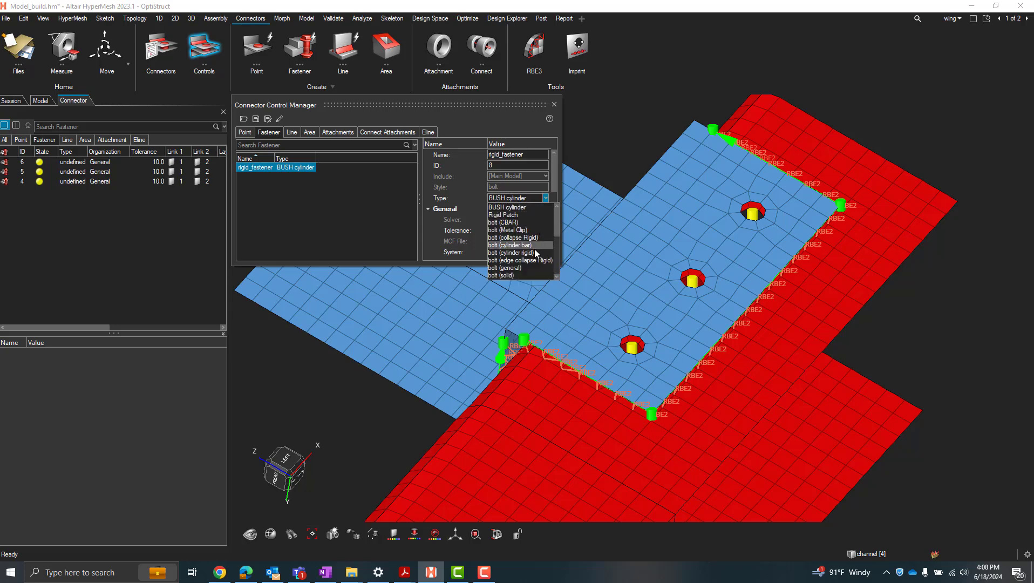
{"action": "left_click", "coordinate": [518, 268]}
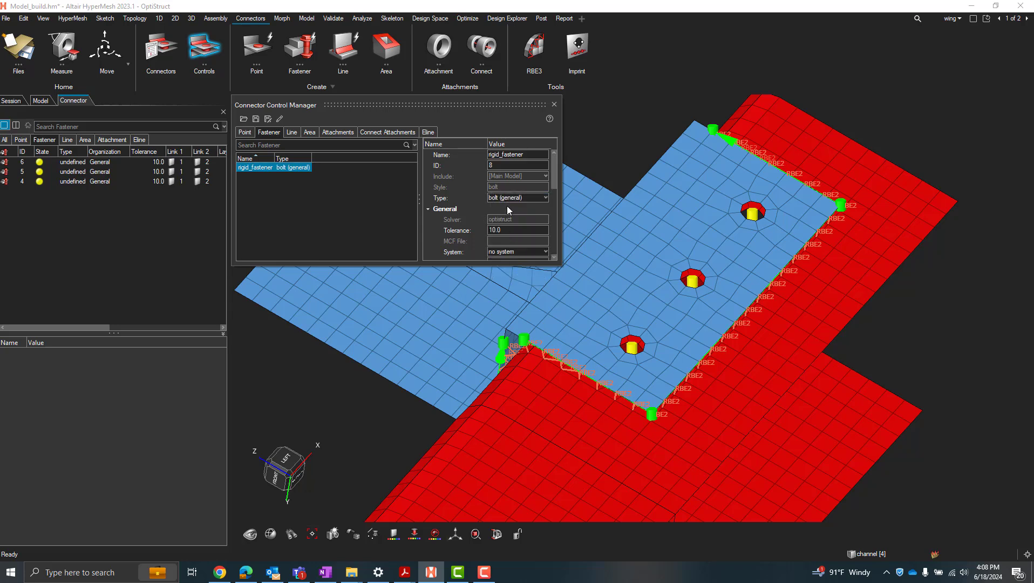
{"action": "left_click", "coordinate": [554, 104]}
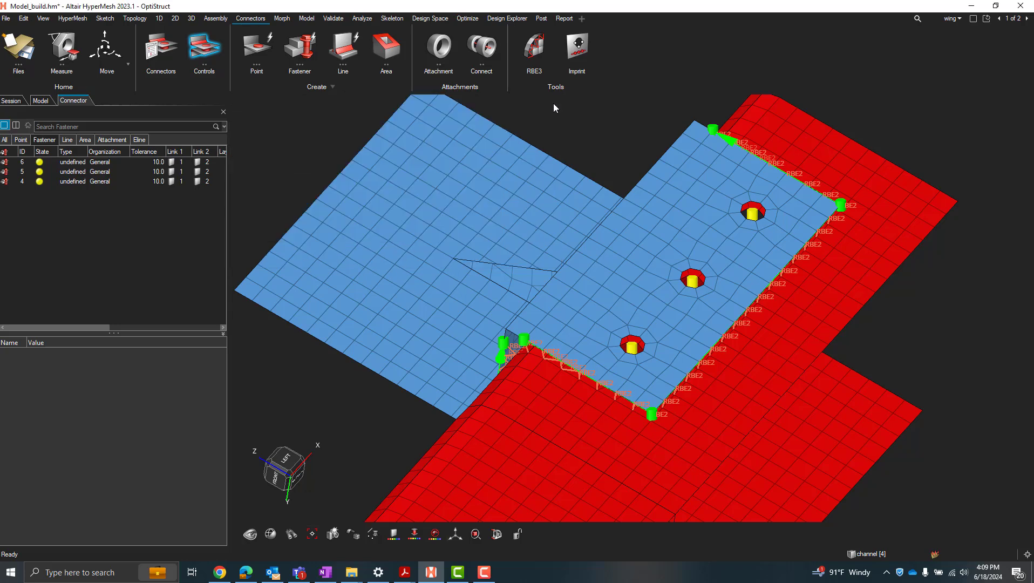
- Assign the rigid_fastener control to fastener connectors 4–6
{"action": "left_click_drag", "start_coordinate": [86, 155], "coordinate": [89, 184]}
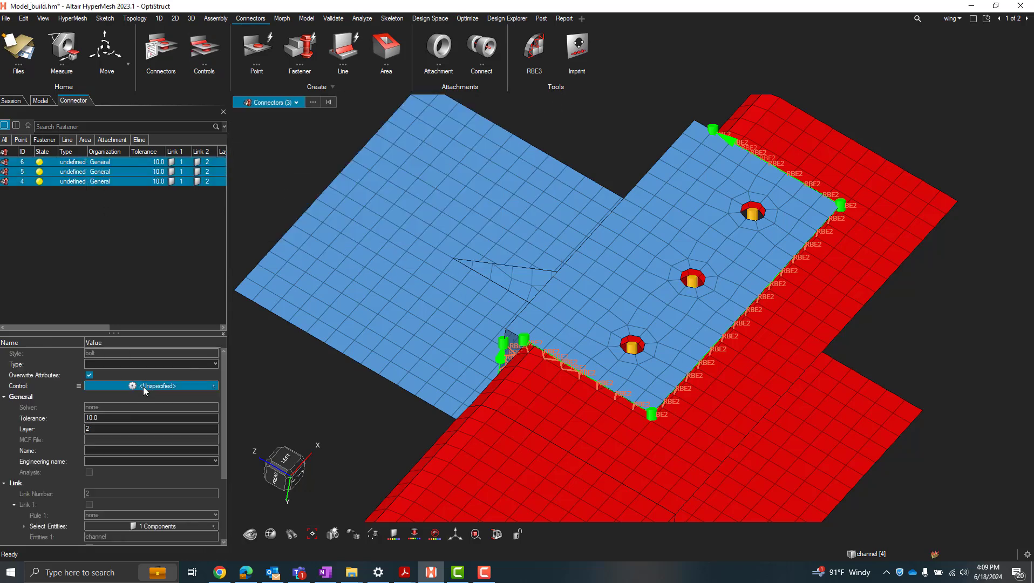
{"action": "left_click", "coordinate": [168, 386]}
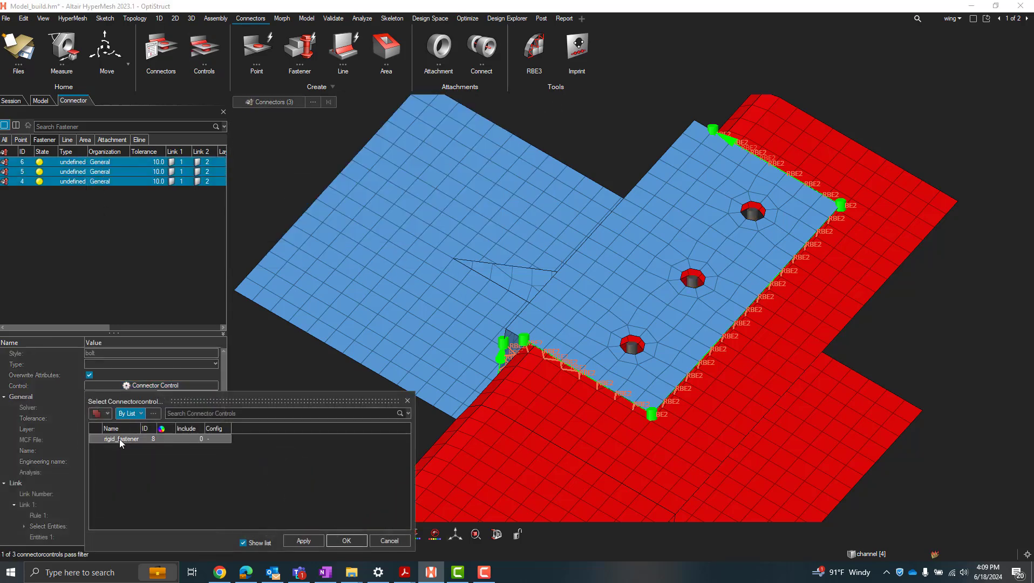
{"action": "double_click", "coordinate": [119, 439]}
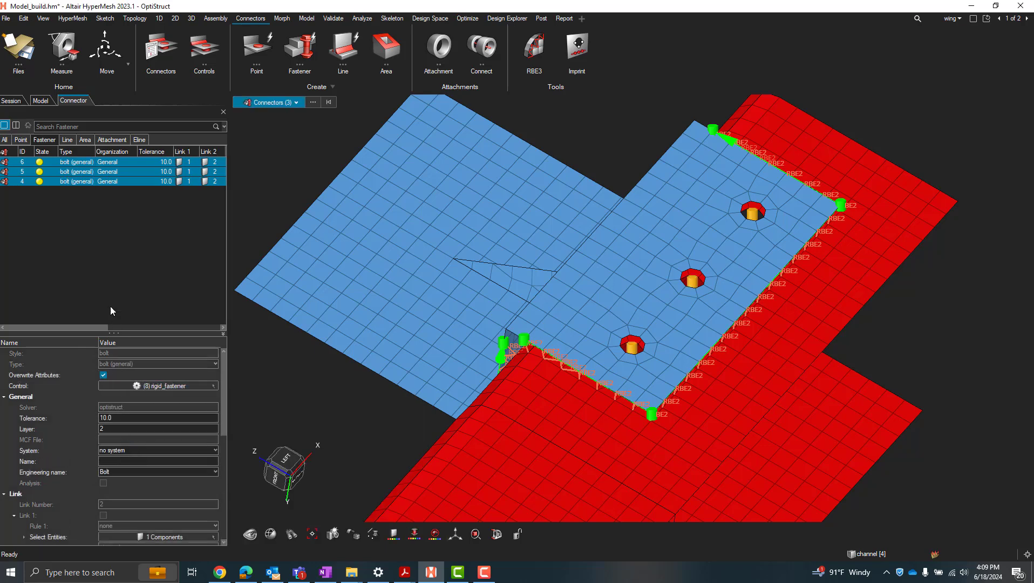
- Realize the three fasteners as bolt elements and inspect one at its hole
{"action": "right_click", "coordinate": [85, 171]}
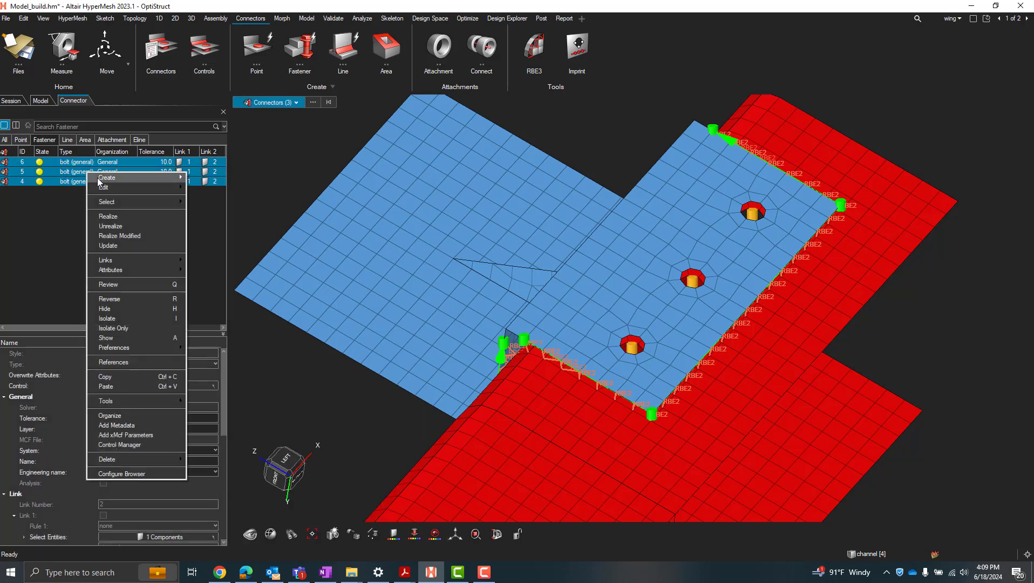
{"action": "left_click", "coordinate": [108, 216]}
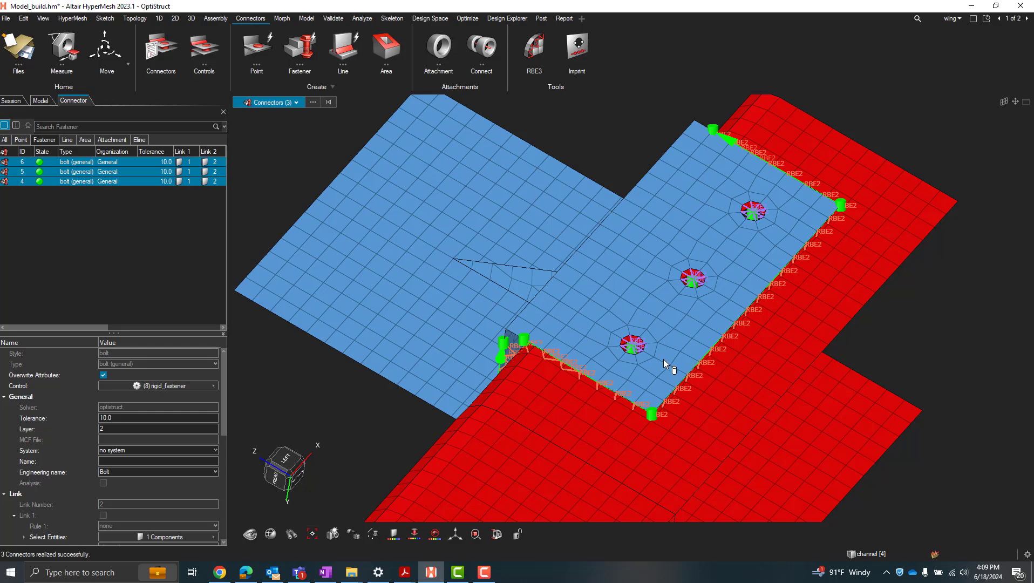
{"action": "scroll", "coordinate": [663, 359], "scroll_direction": "up", "scroll_amount": 5}
{"action": "mouse_move", "coordinate": [586, 339]}
{"action": "middle_mouse_down"}
{"action": "mouse_move", "coordinate": [630, 176]}
{"action": "mouse_move", "coordinate": [566, 286]}
{"action": "mouse_move", "coordinate": [599, 310]}
{"action": "mouse_move", "coordinate": [666, 235]}
{"action": "mouse_move", "coordinate": [679, 241]}
{"action": "mouse_move", "coordinate": [558, 282]}
{"action": "mouse_move", "coordinate": [566, 314]}
{"action": "mouse_move", "coordinate": [664, 347]}
{"action": "middle_mouse_up"}
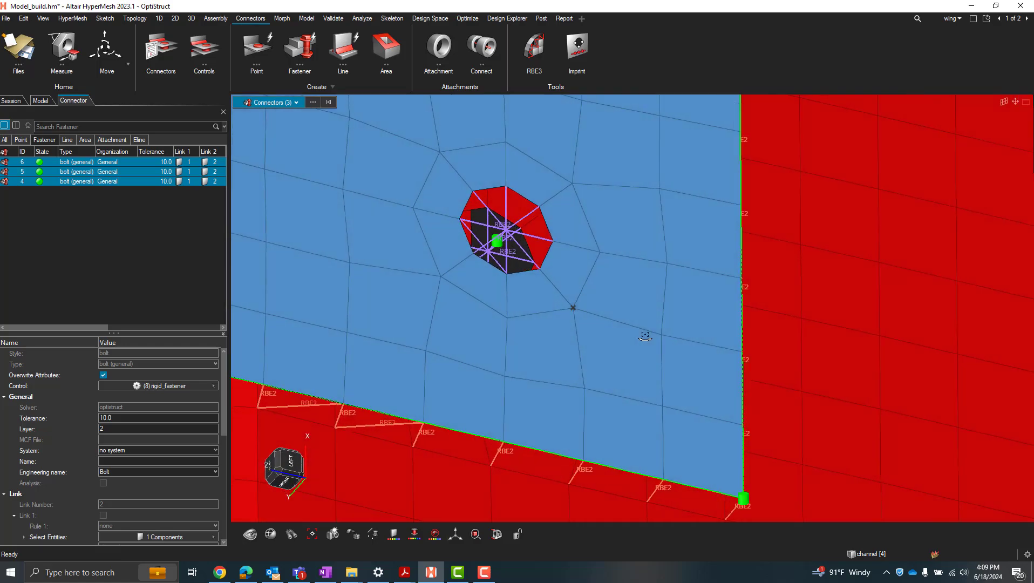
{"action": "middle_click_drag", "start_coordinate": [645, 335], "coordinate": [545, 308]}
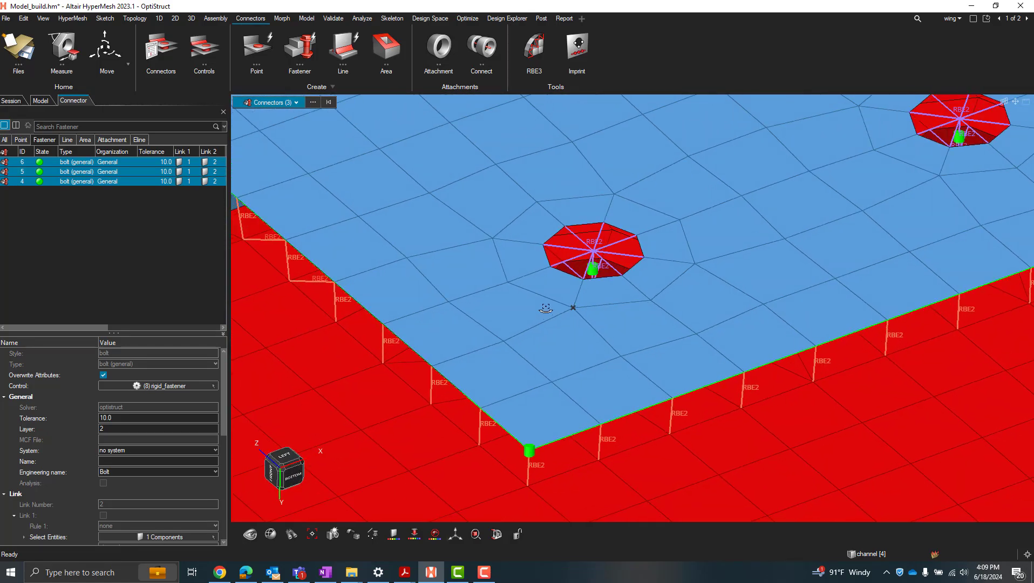
{"action": "scroll", "coordinate": [541, 303], "scroll_direction": "down", "scroll_amount": 3}
{"action": "scroll", "coordinate": [542, 303], "scroll_direction": "down", "scroll_amount": 3}
{"action": "scroll", "coordinate": [541, 303], "scroll_direction": "down", "scroll_amount": 2}
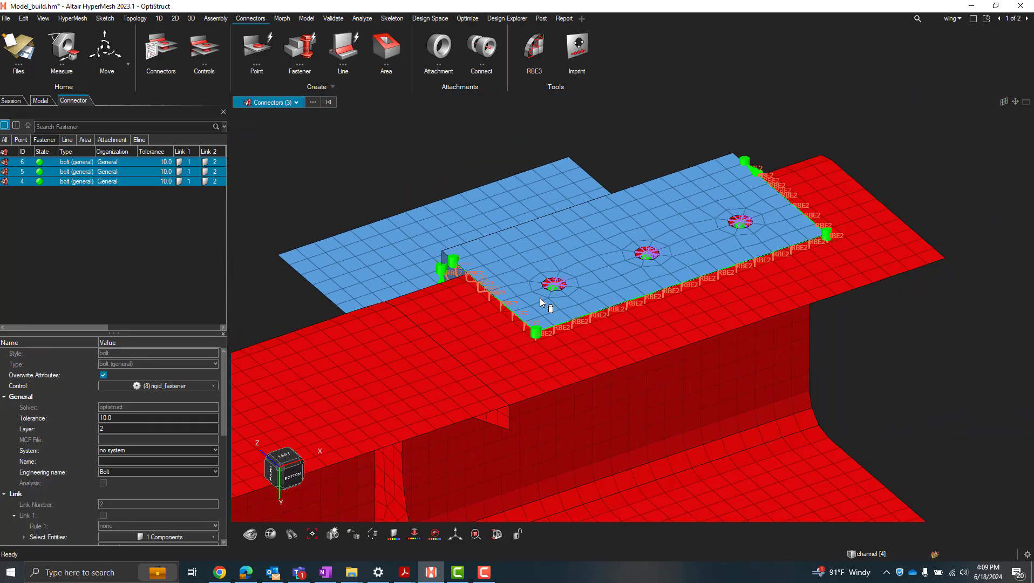
{"action": "scroll", "coordinate": [542, 303], "scroll_direction": "down", "scroll_amount": 2}
{"action": "middle_click_drag", "start_coordinate": [549, 291], "coordinate": [662, 311]}
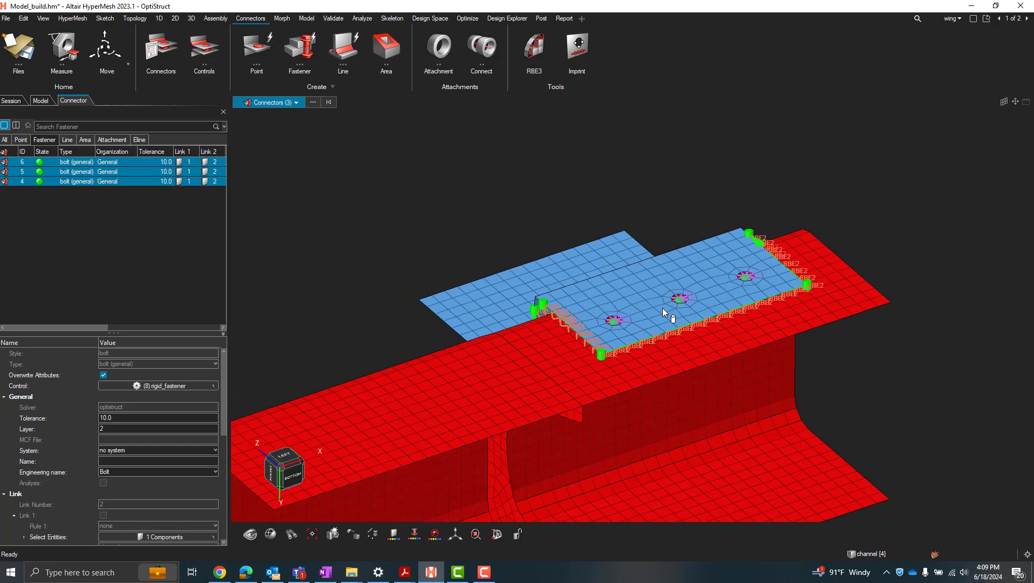
{"action": "scroll", "coordinate": [662, 308], "scroll_direction": "down", "scroll_amount": 1}
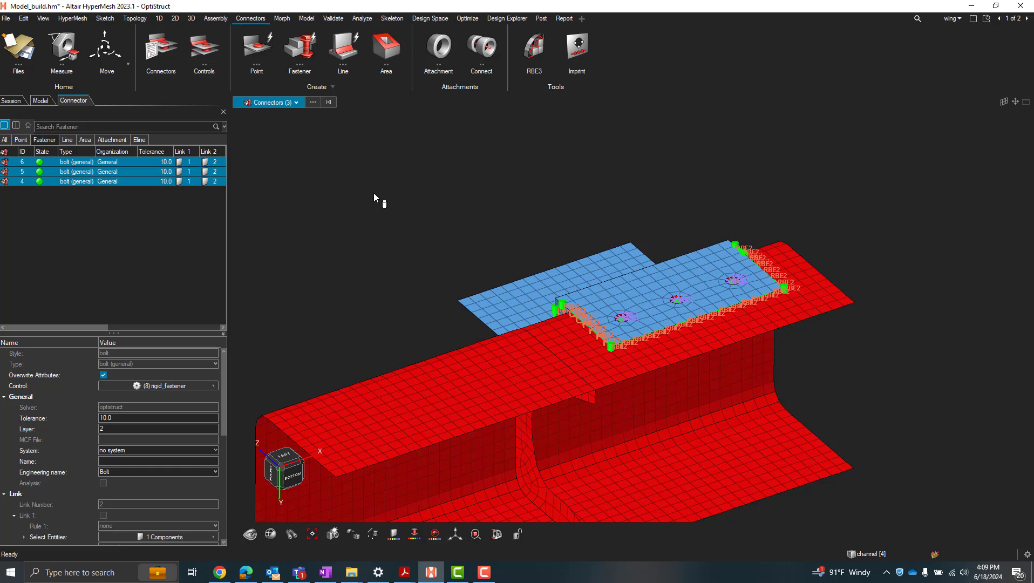
{"action": "left_click", "coordinate": [375, 197]}
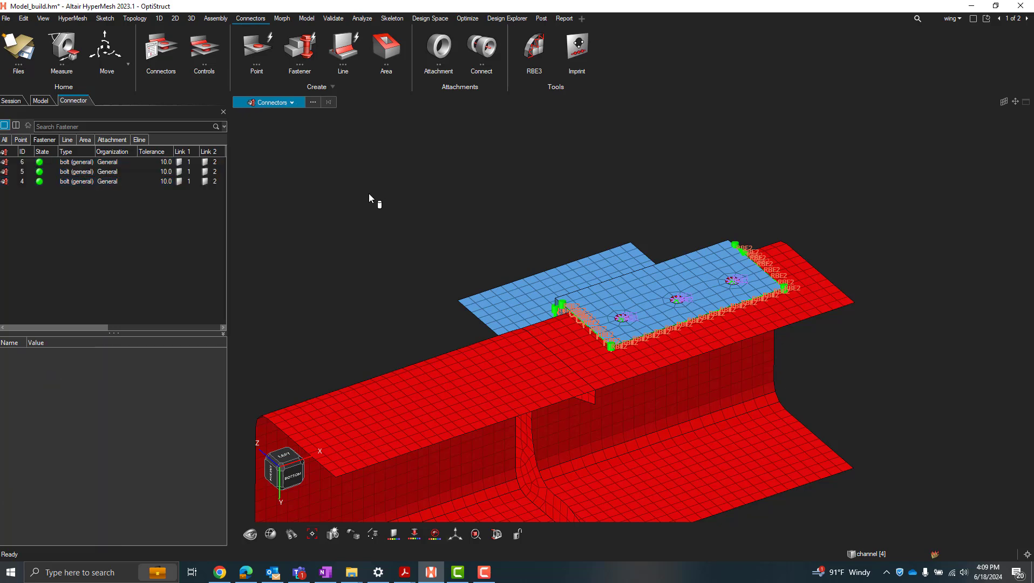